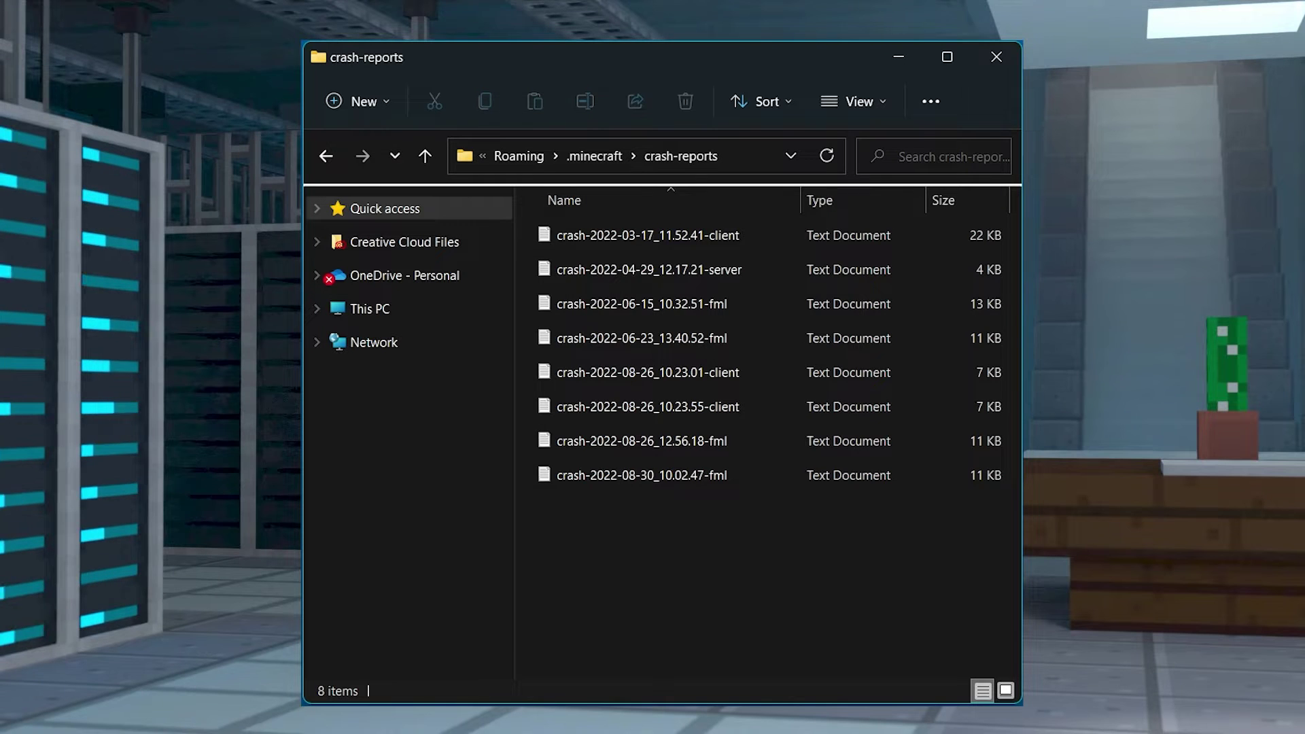
Open crash-2022-08-30_10.02.47-fml in Notepad and read down to its System Details.
{"action": "double_click", "coordinate": [732, 474]}
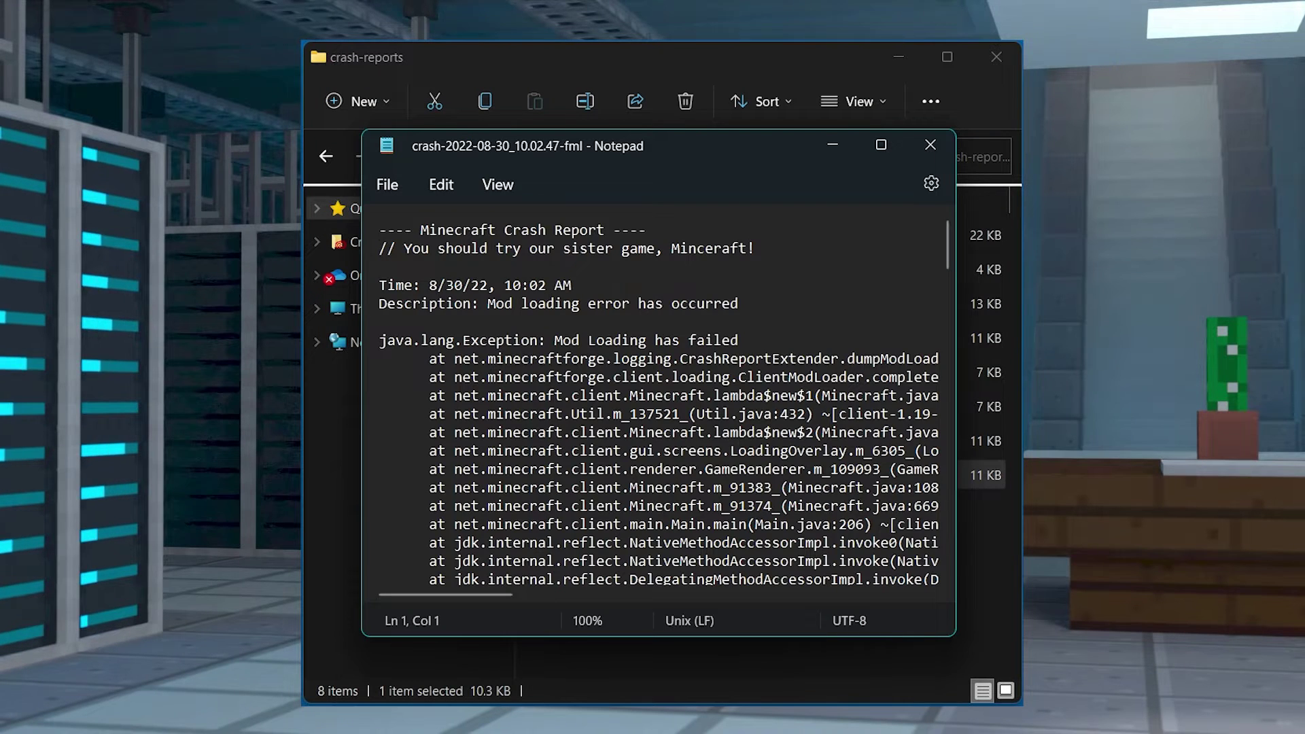
{"action": "scroll", "coordinate": [726, 405], "scroll_direction": "down", "scroll_amount": 3}
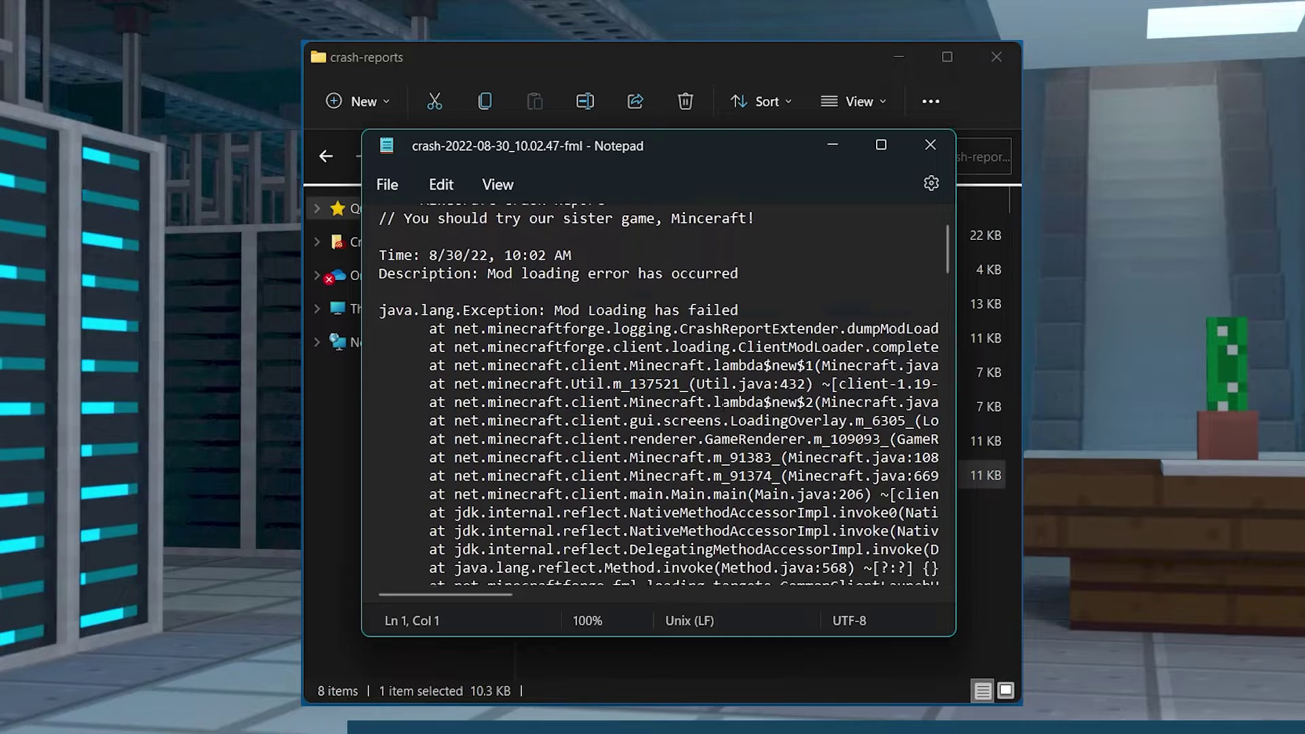
{"action": "scroll", "coordinate": [658, 395], "scroll_direction": "down", "scroll_amount": 10}
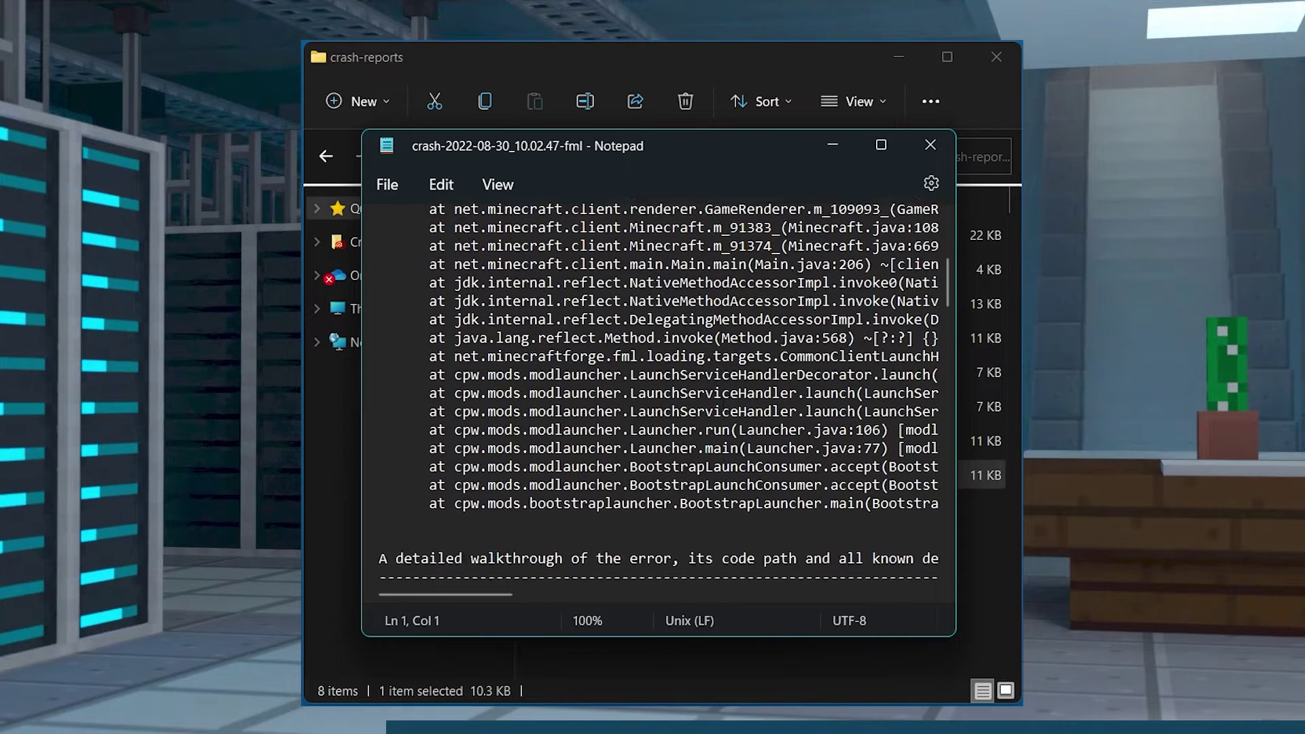
{"action": "scroll", "coordinate": [658, 394], "scroll_direction": "down", "scroll_amount": 5}
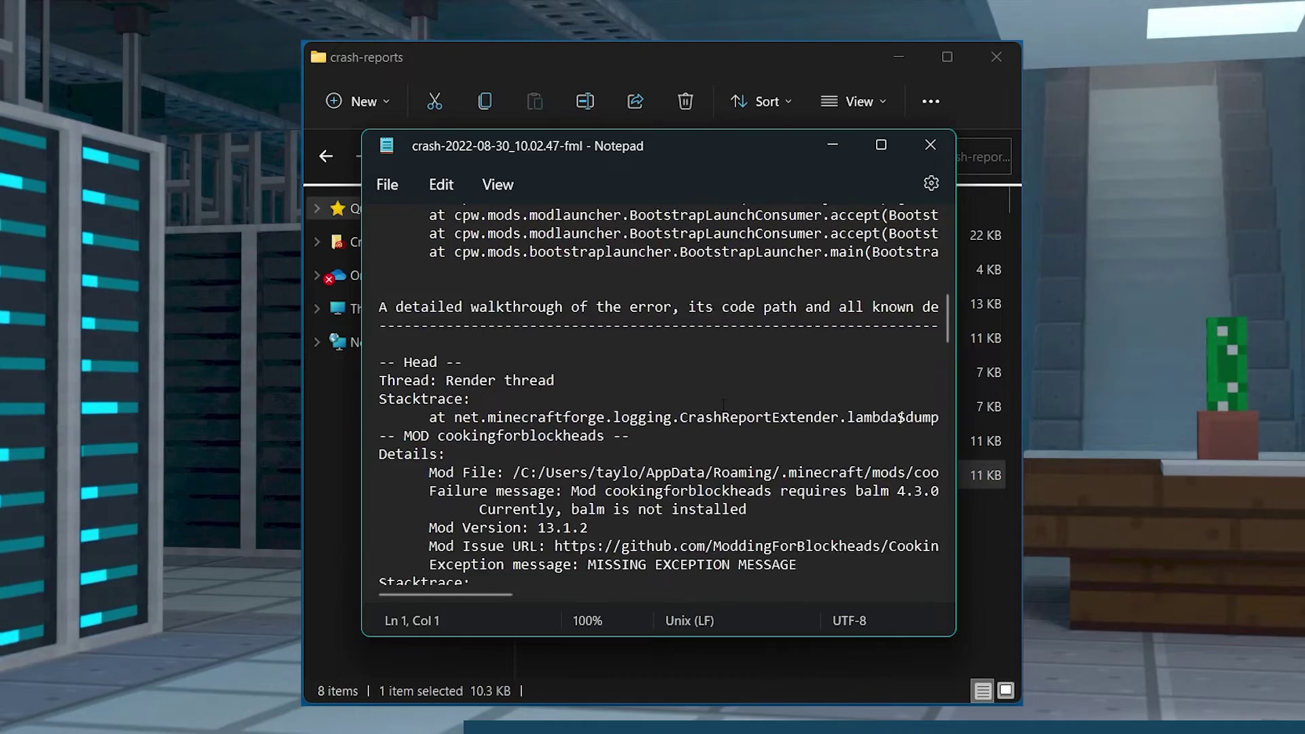
{"action": "scroll", "coordinate": [657, 394], "scroll_direction": "down", "scroll_amount": 6}
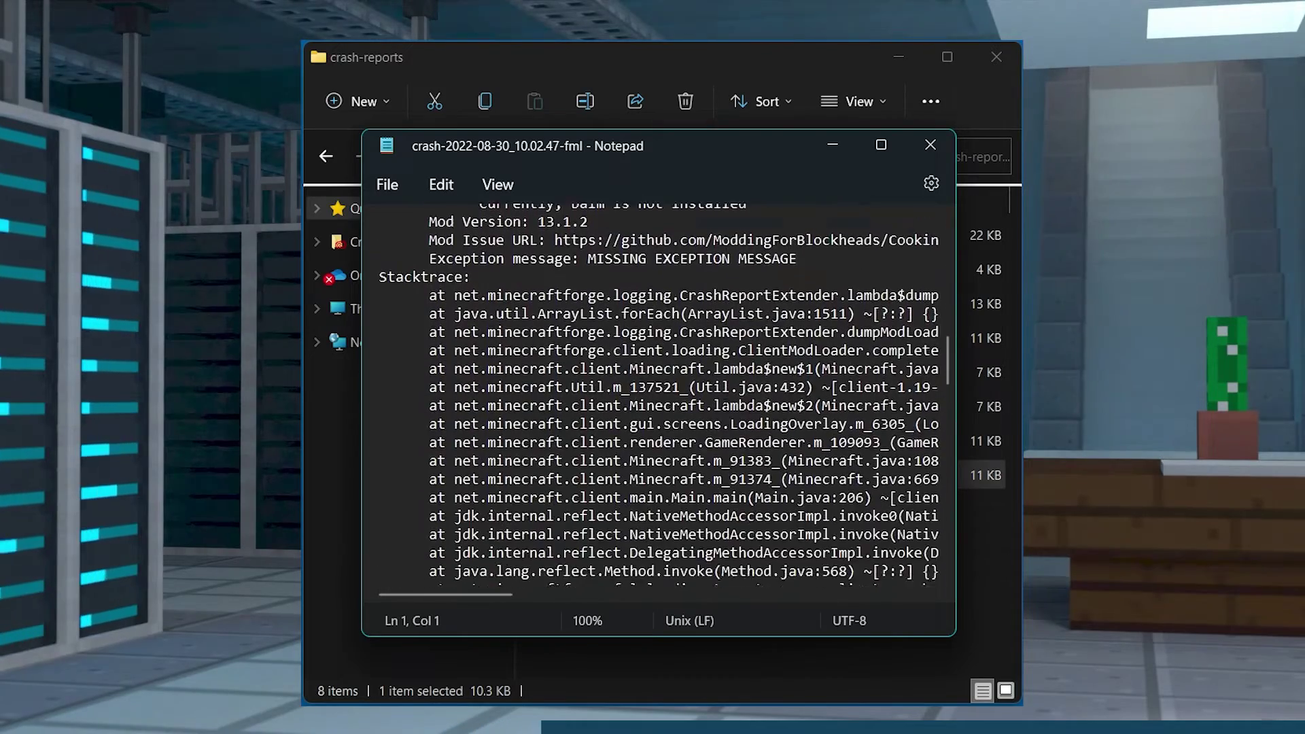
{"action": "scroll", "coordinate": [658, 394], "scroll_direction": "down", "scroll_amount": 8}
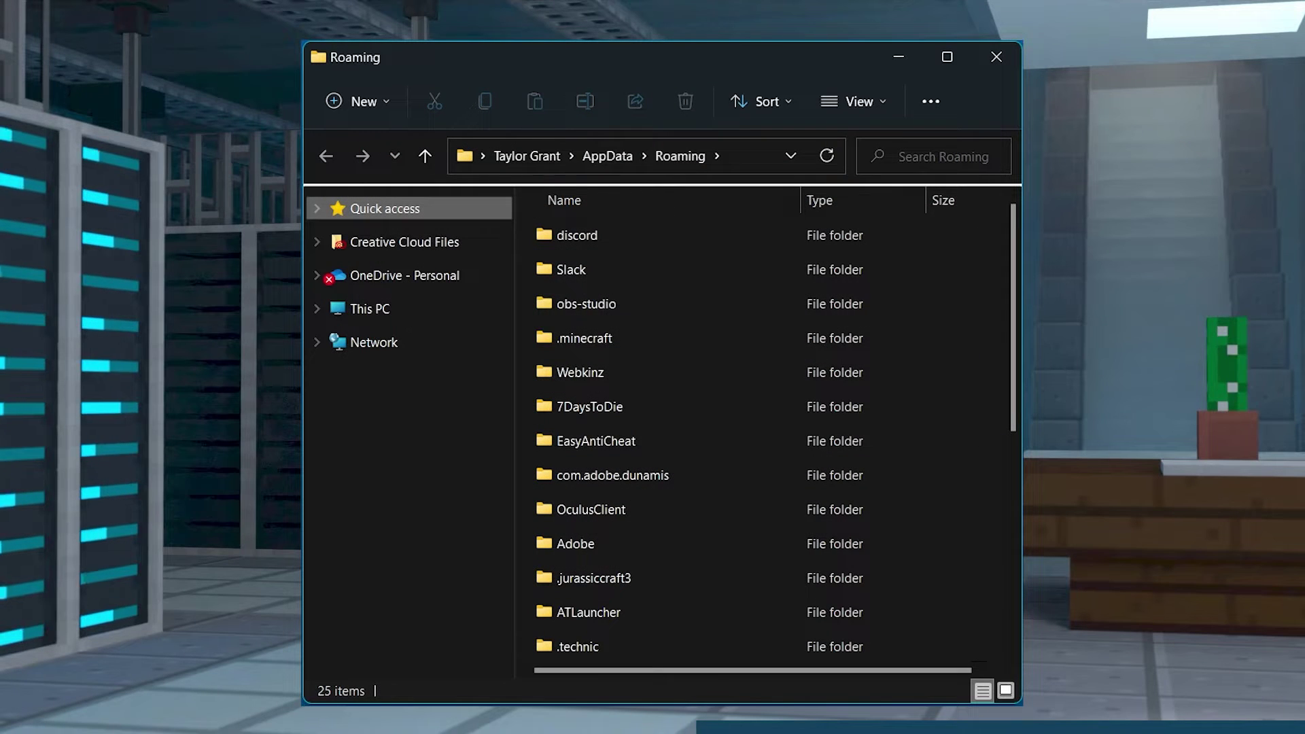
Browse into .minecraft and crash-reports, then select a block of dated log archives.
{"action": "double_click", "coordinate": [691, 343]}
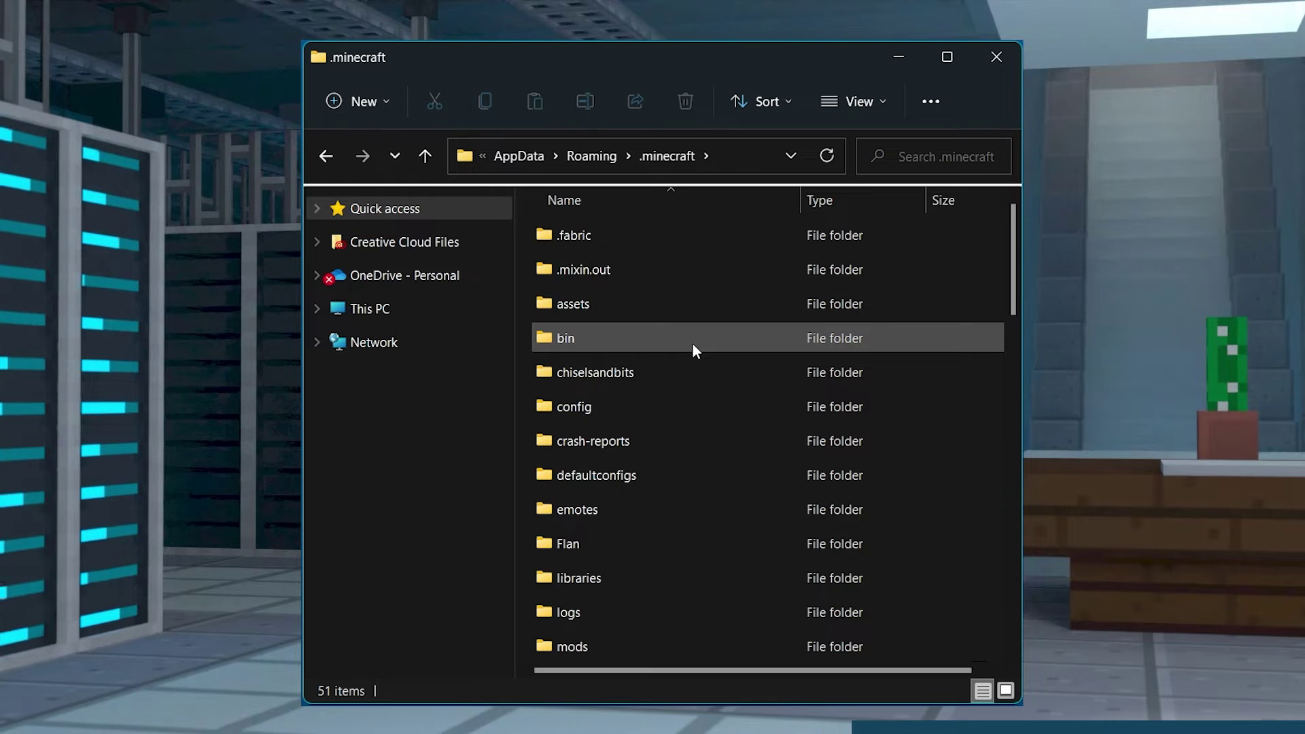
{"action": "double_click", "coordinate": [691, 442]}
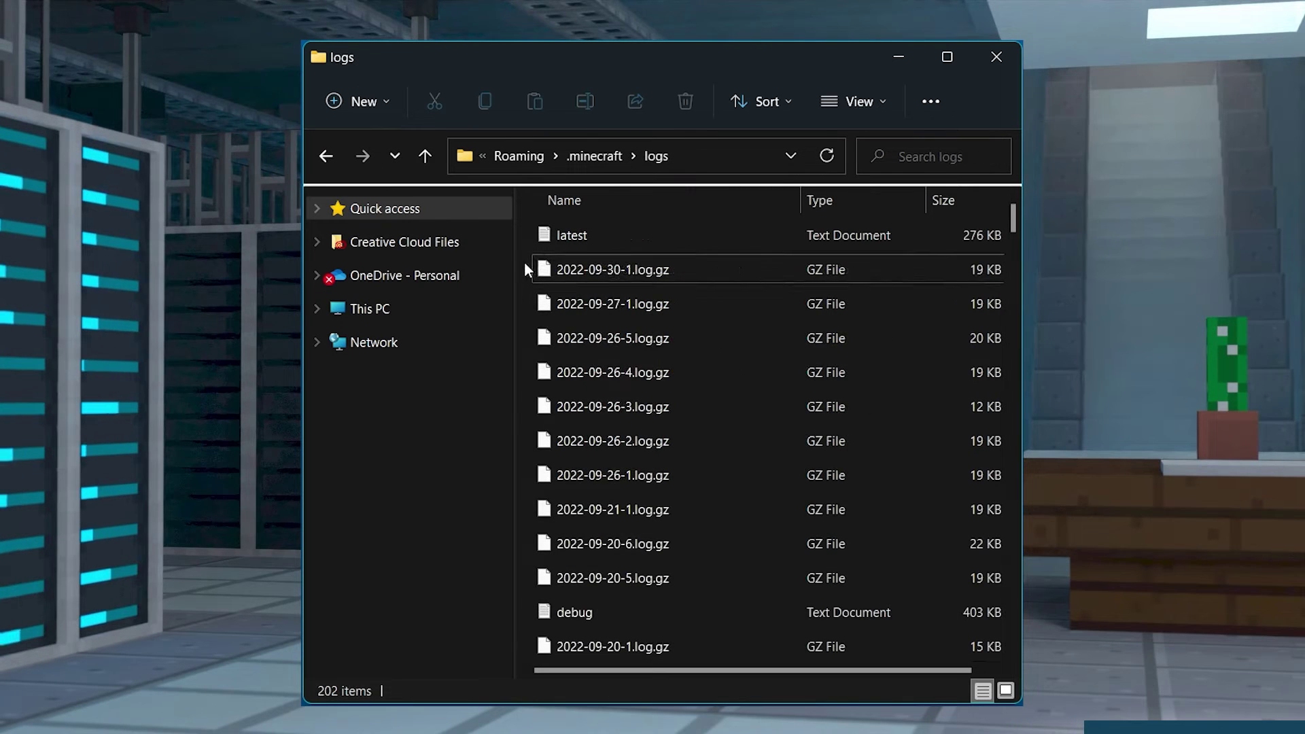
{"action": "left_click_drag", "start_coordinate": [524, 262], "coordinate": [894, 571]}
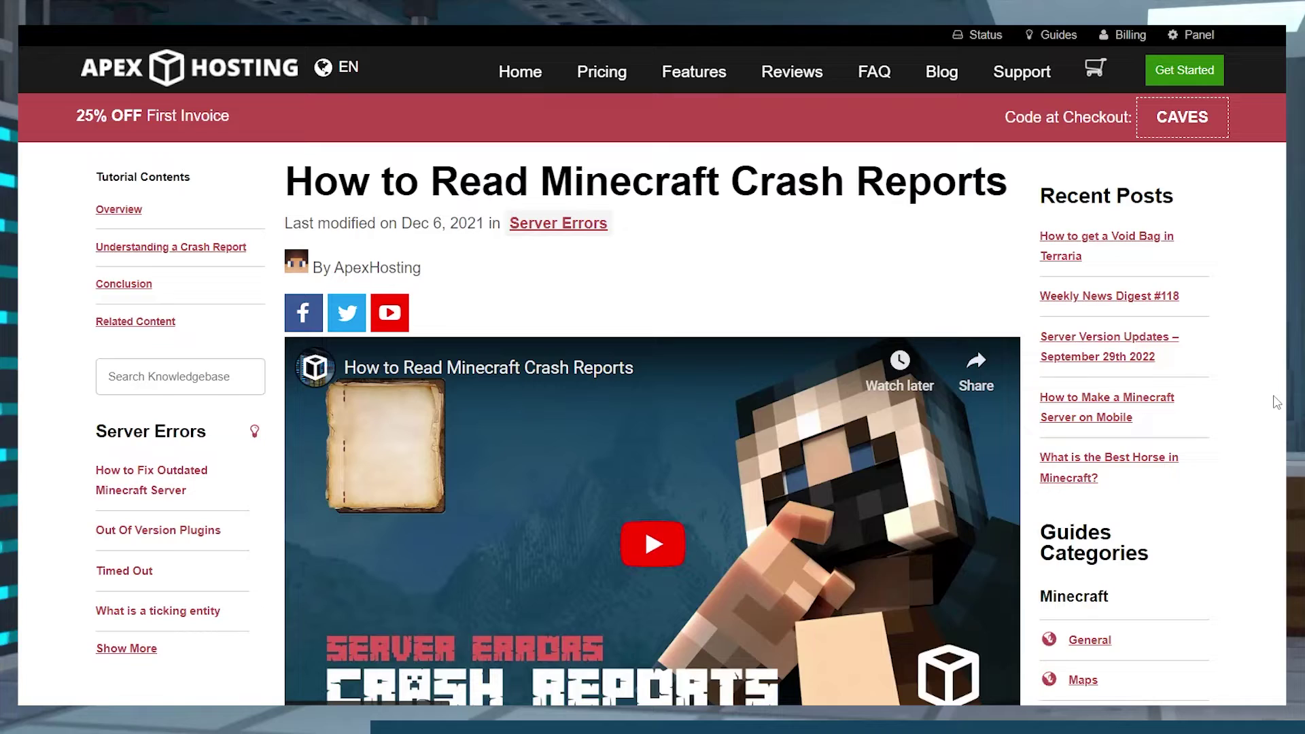
{"action": "scroll", "coordinate": [1276, 402], "scroll_direction": "down", "scroll_amount": 5}
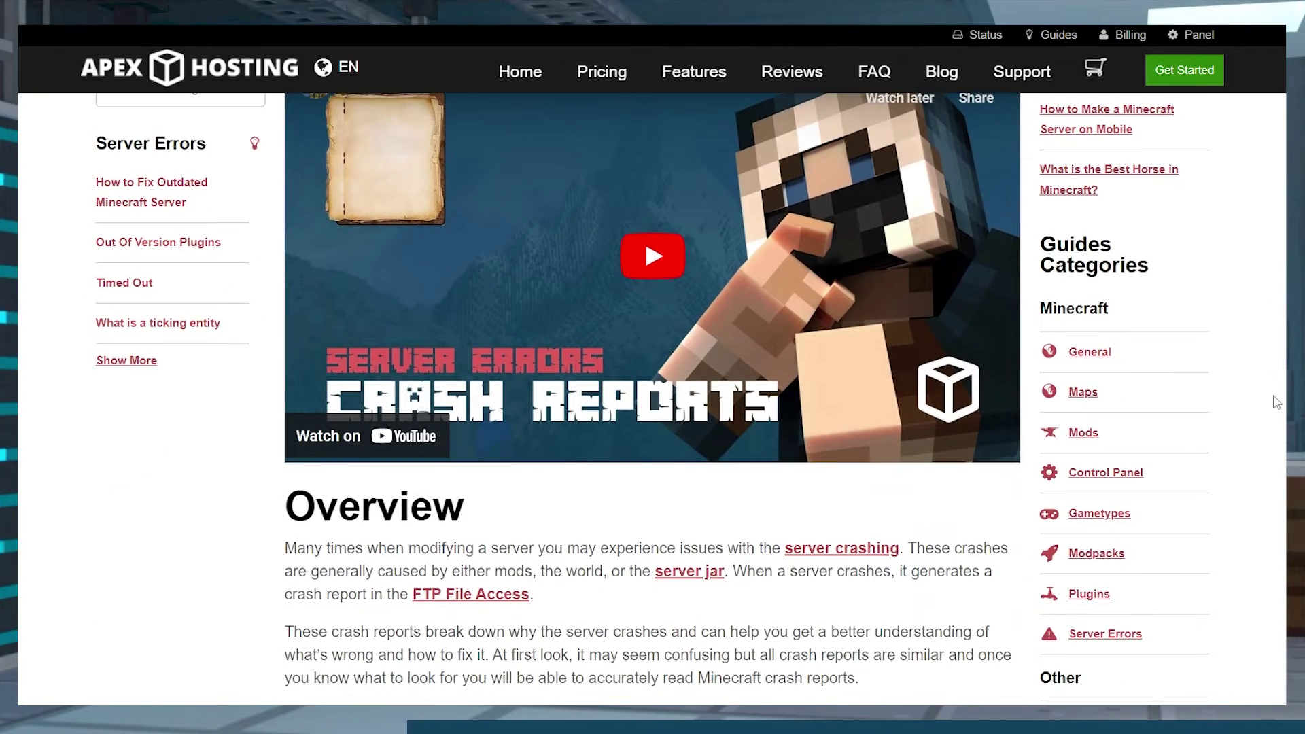
{"action": "scroll", "coordinate": [1276, 402], "scroll_direction": "down", "scroll_amount": 4}
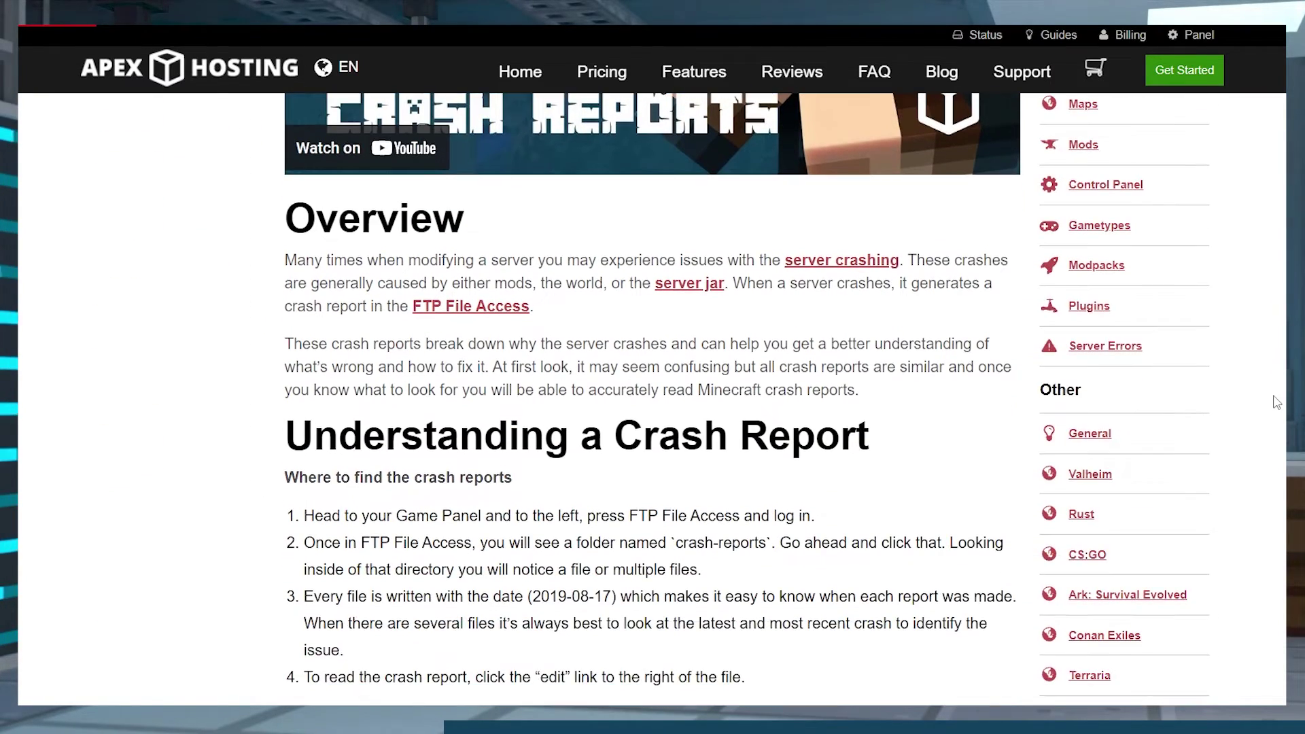
{"action": "scroll", "coordinate": [1276, 401], "scroll_direction": "down", "scroll_amount": 4}
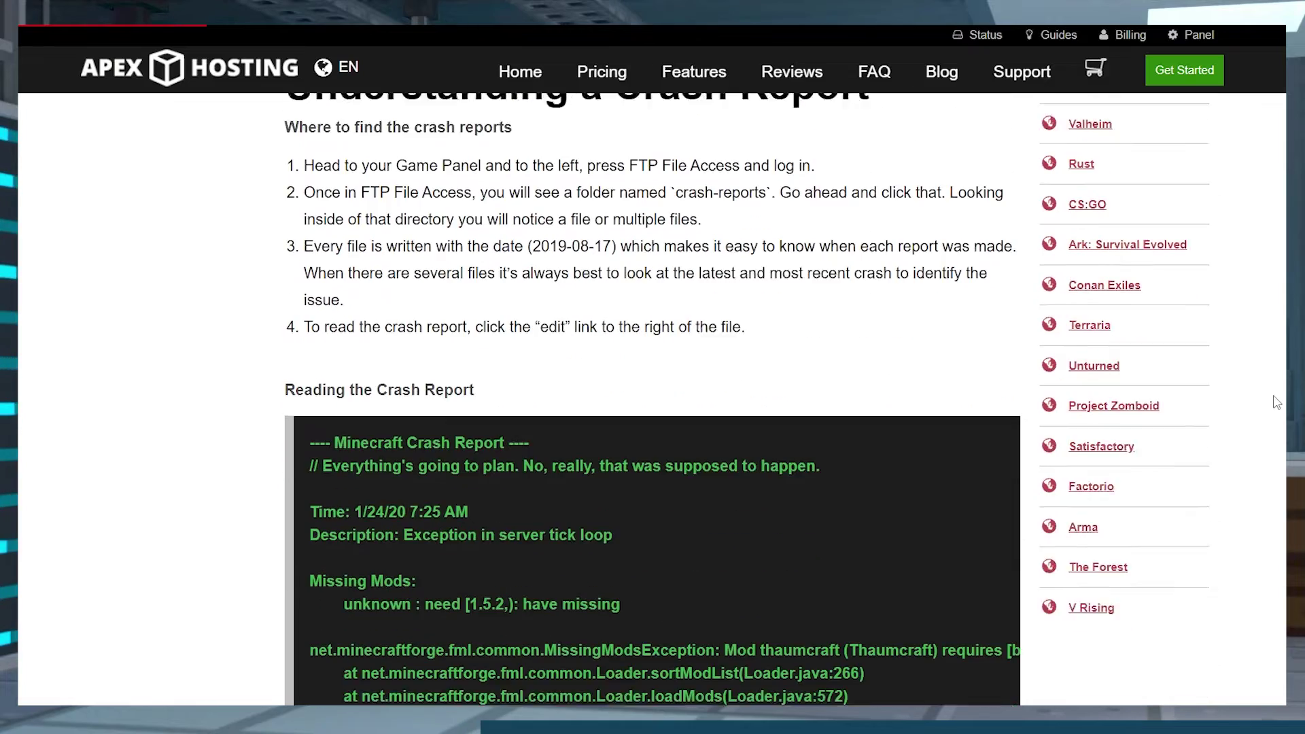
{"action": "scroll", "coordinate": [1276, 402], "scroll_direction": "down", "scroll_amount": 5}
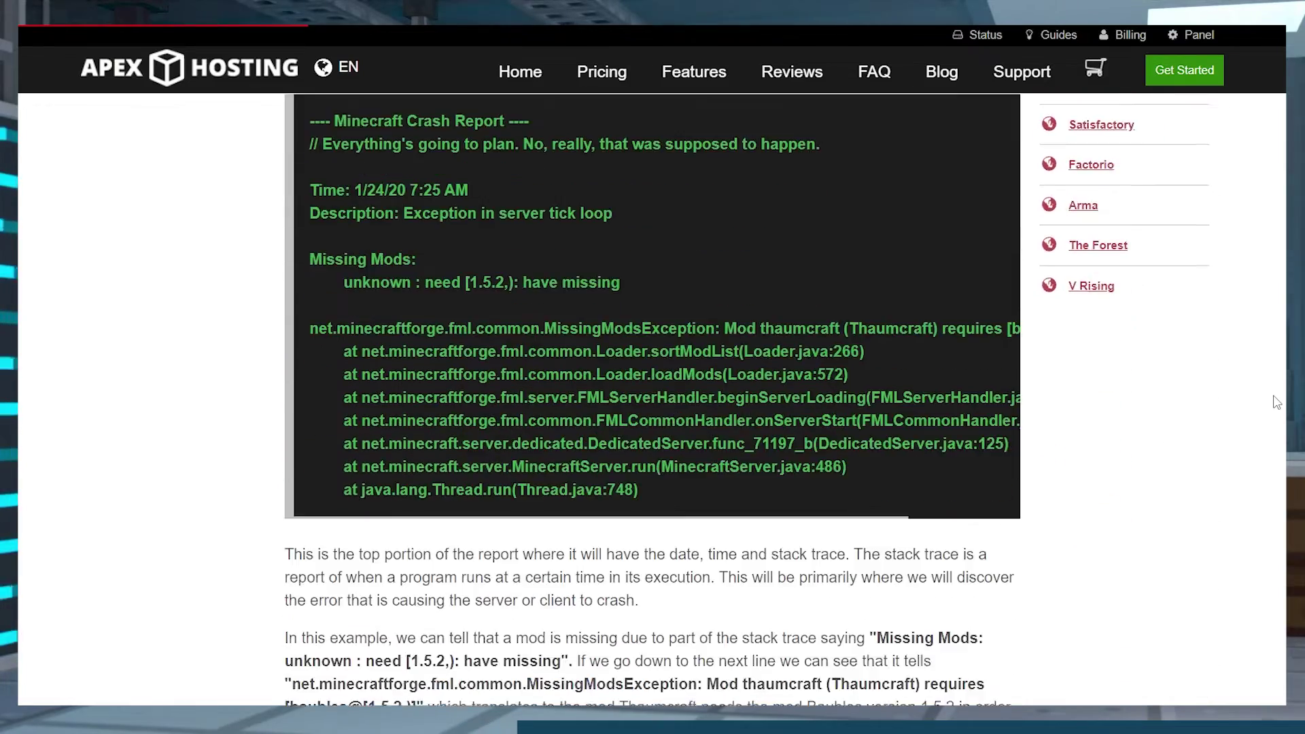
{"action": "scroll", "coordinate": [1276, 402], "scroll_direction": "down", "scroll_amount": 2}
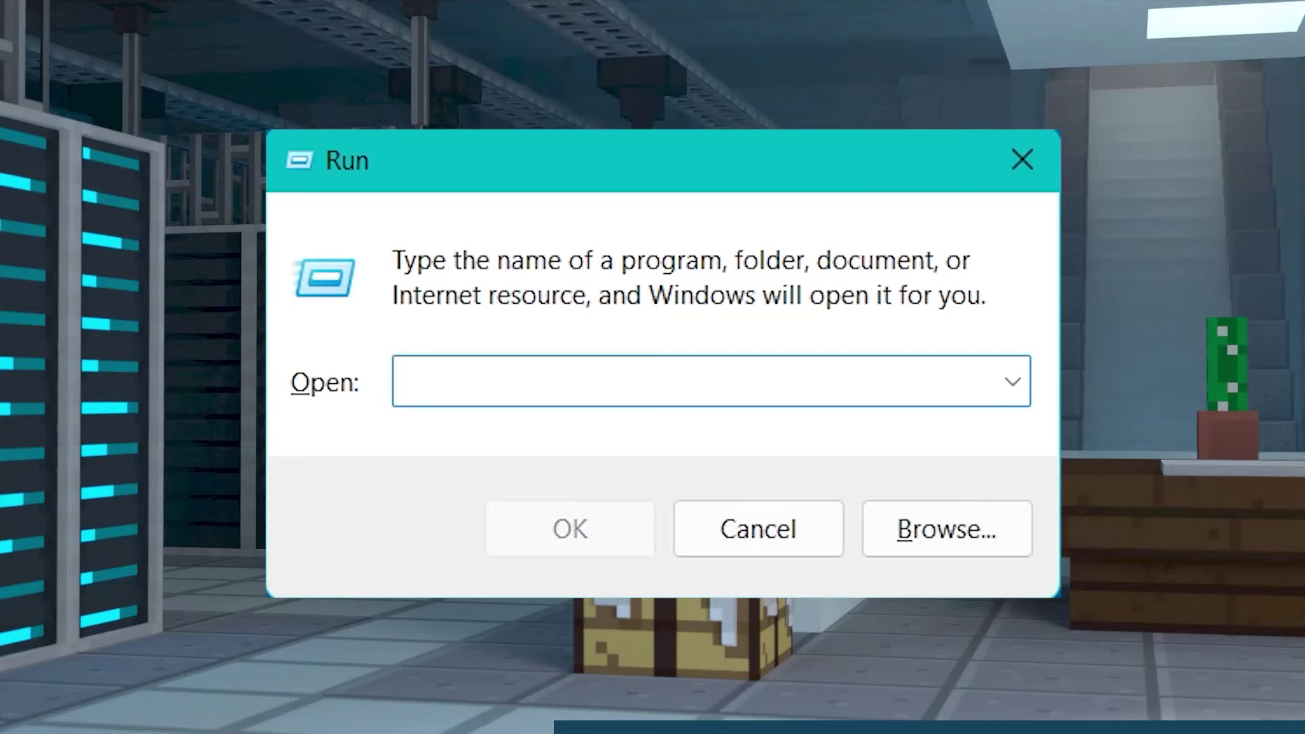
Run %appdata% to show the AppData Roaming folder in File Explorer.
{"action": "type", "text": "%app"}
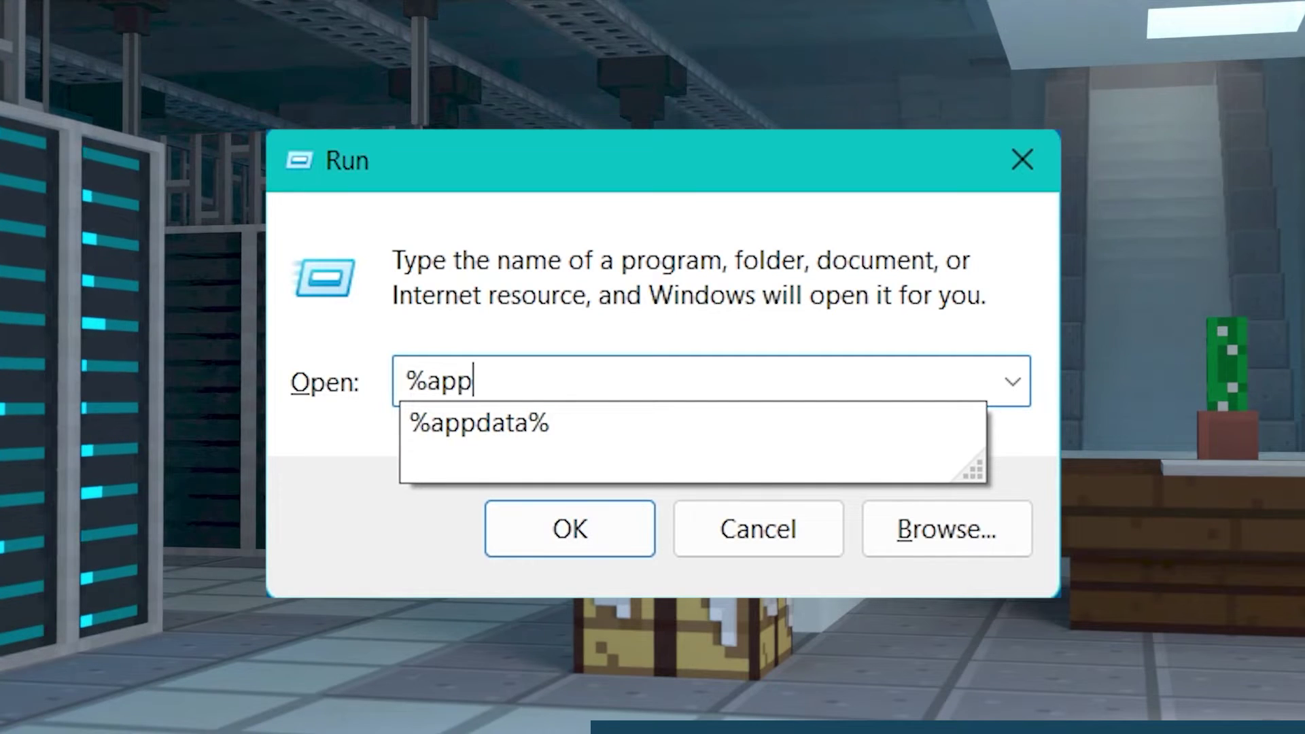
{"action": "type", "text": "data%"}
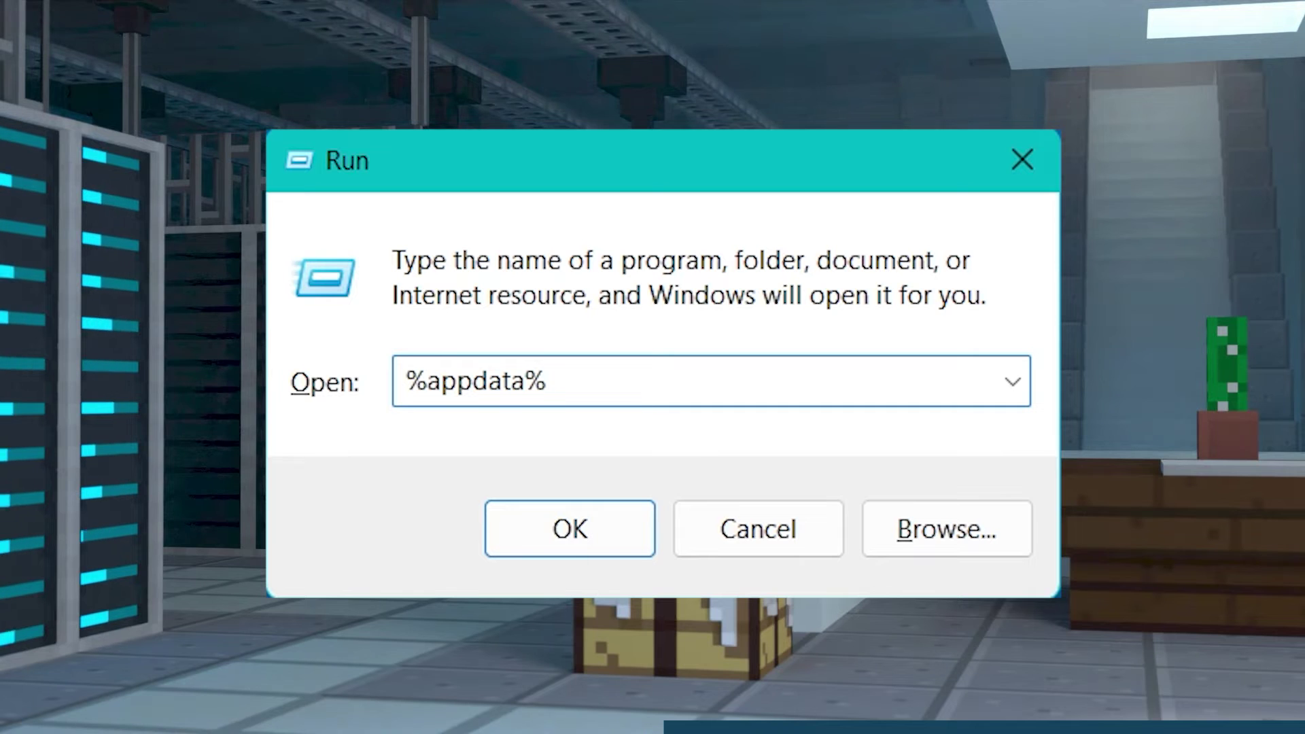
{"action": "left_click", "coordinate": [537, 527]}
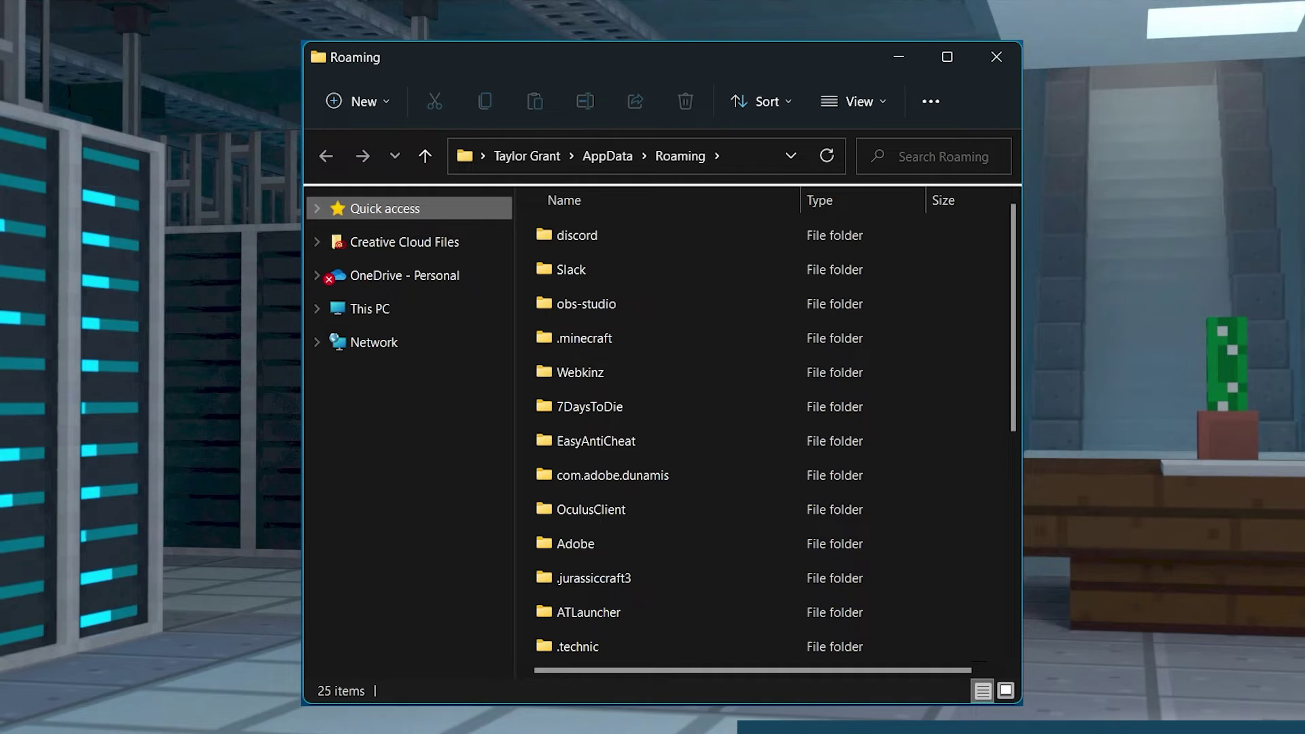
Go to .minecraft\crash-reports and read crash-2022-08-30_10.02.47-fml in Notepad.
{"action": "double_click", "coordinate": [692, 342]}
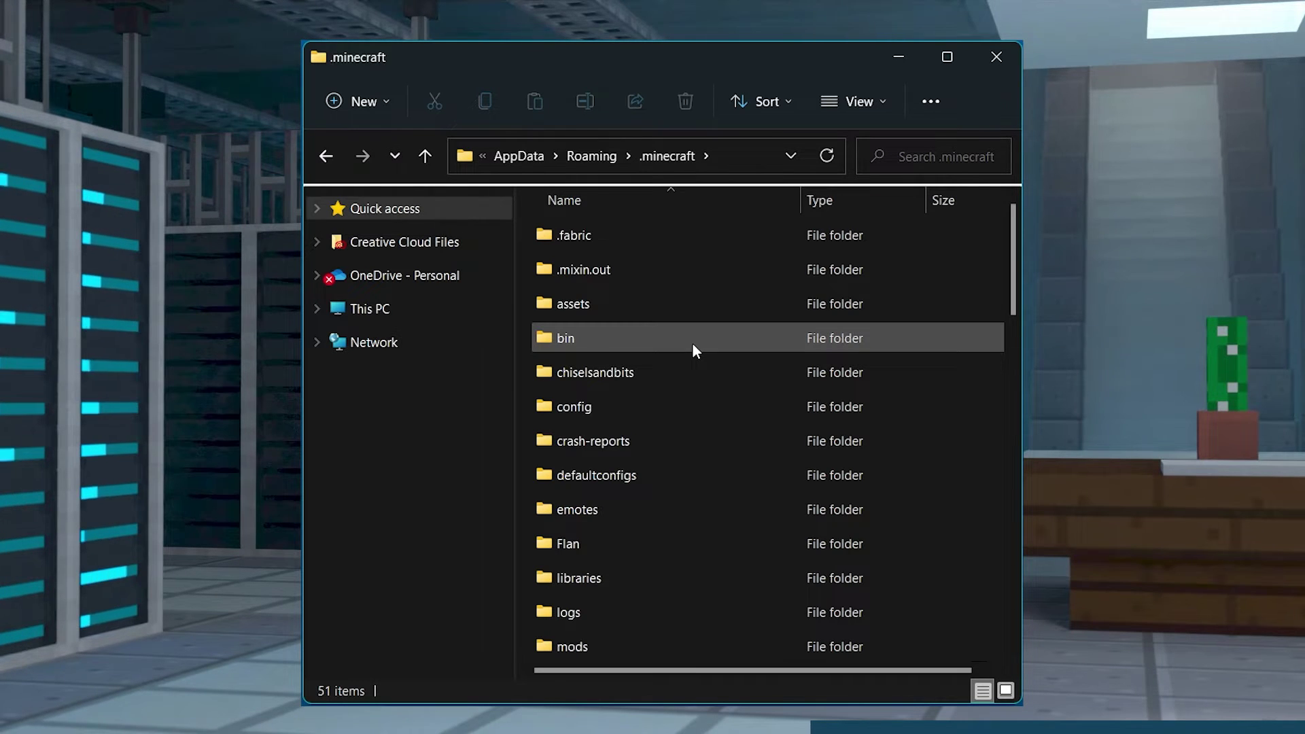
{"action": "double_click", "coordinate": [690, 444]}
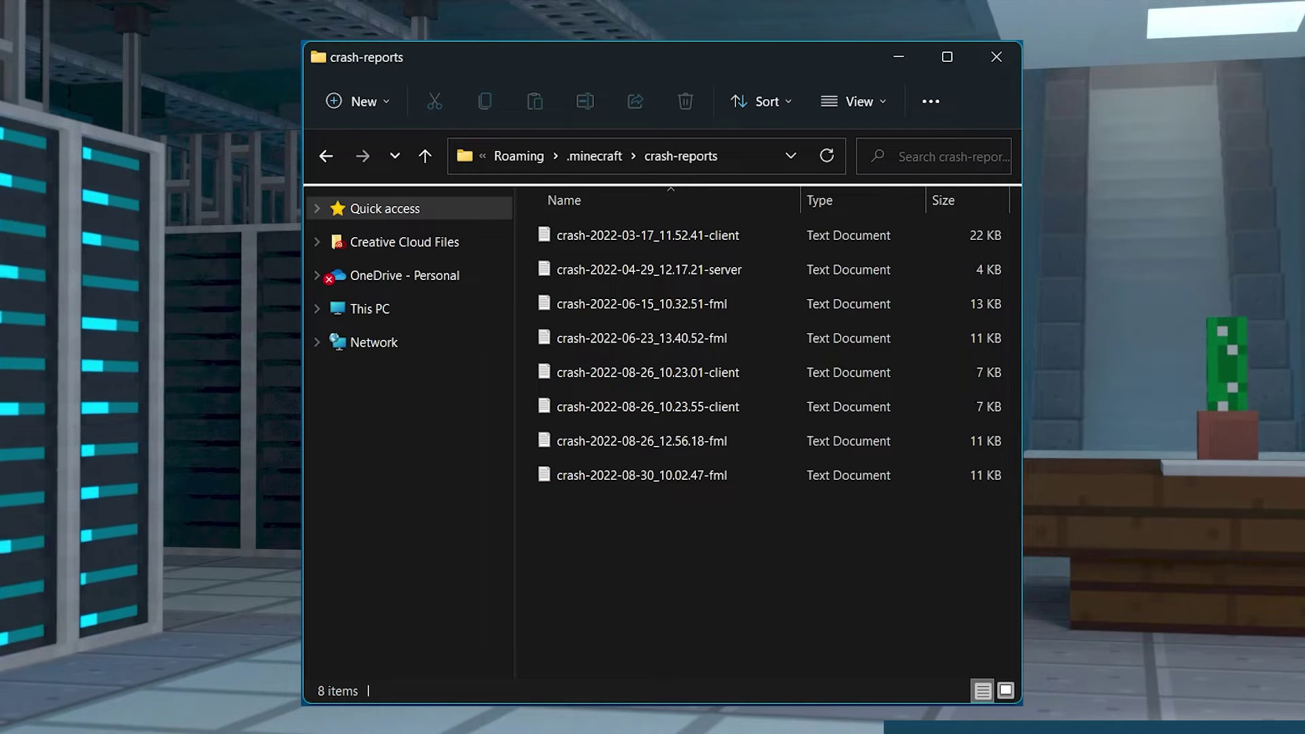
{"action": "double_click", "coordinate": [732, 474]}
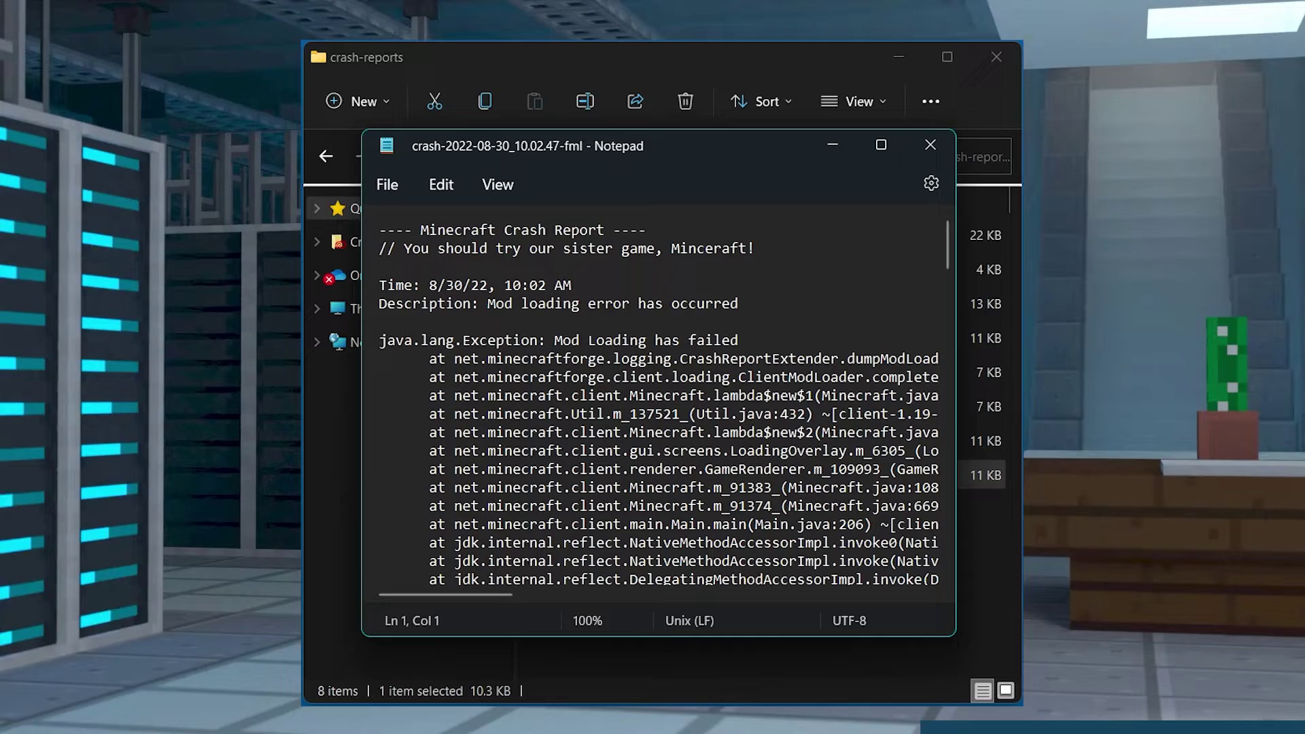
{"action": "scroll", "coordinate": [723, 408], "scroll_direction": "down", "scroll_amount": 7}
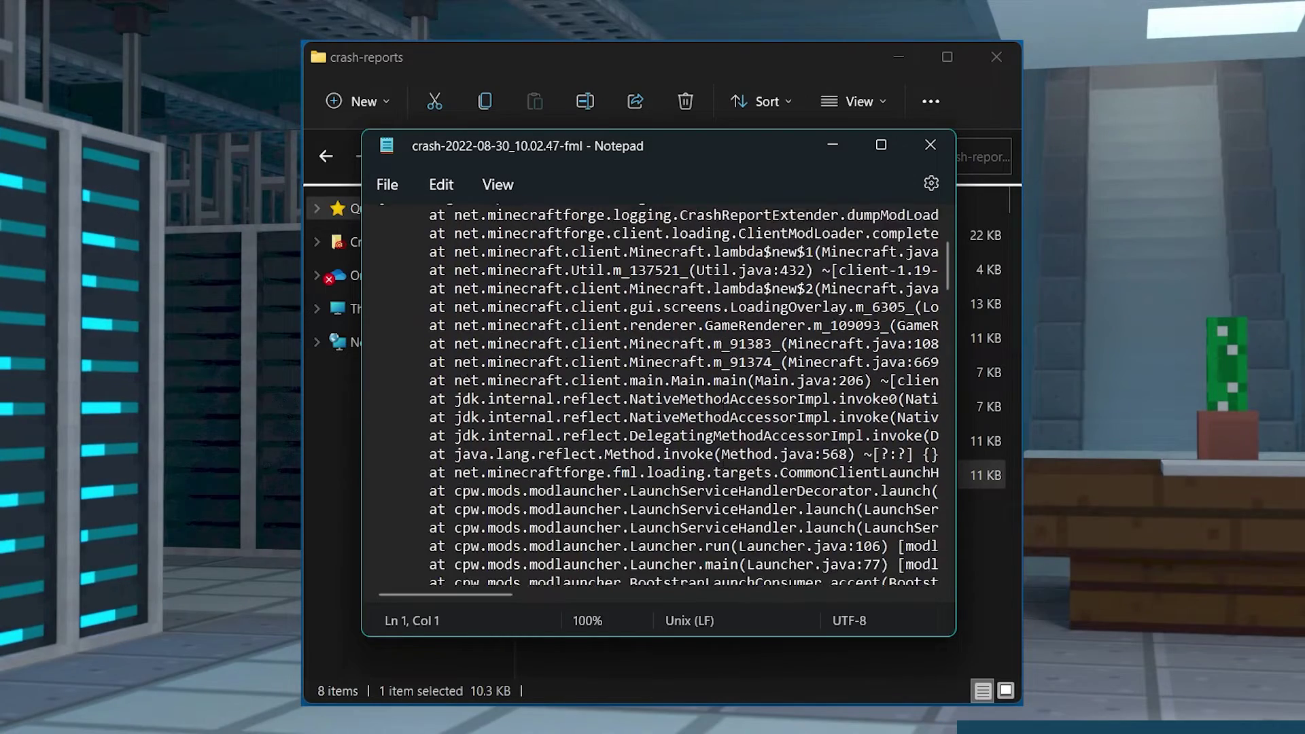
{"action": "scroll", "coordinate": [723, 410], "scroll_direction": "down", "scroll_amount": 5}
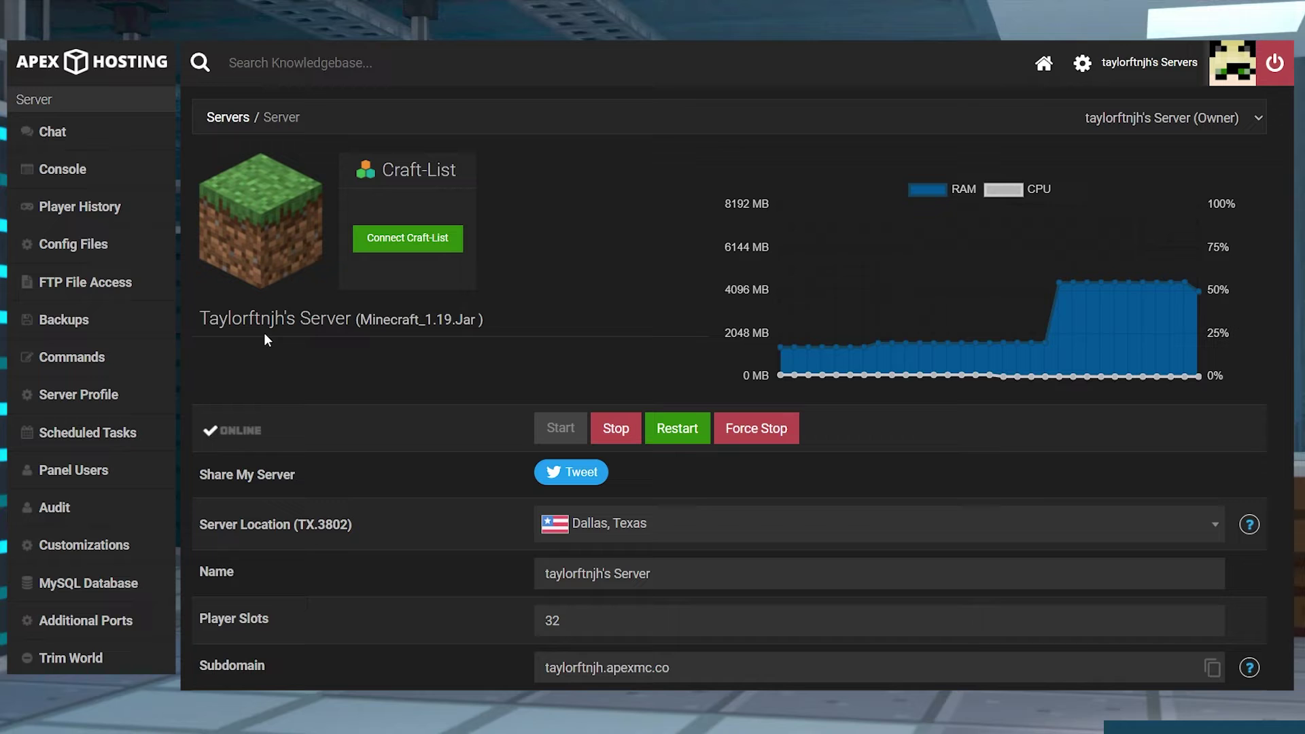
Open FTP File Access from the Apex Hosting panel sidebar.
{"action": "left_click", "coordinate": [152, 292]}
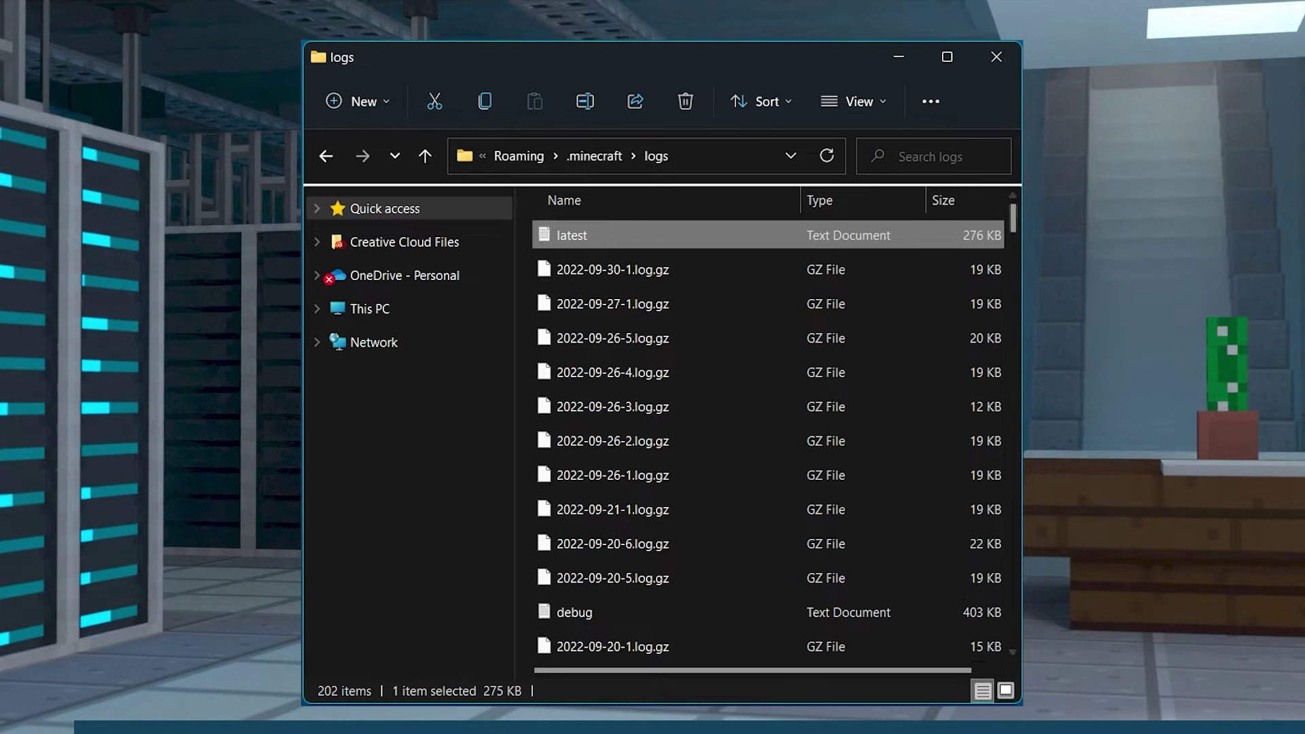
Select the 2022-09-30-1.log.gz archive, read the latest log in Notepad, then close it.
{"action": "left_click", "coordinate": [822, 280]}
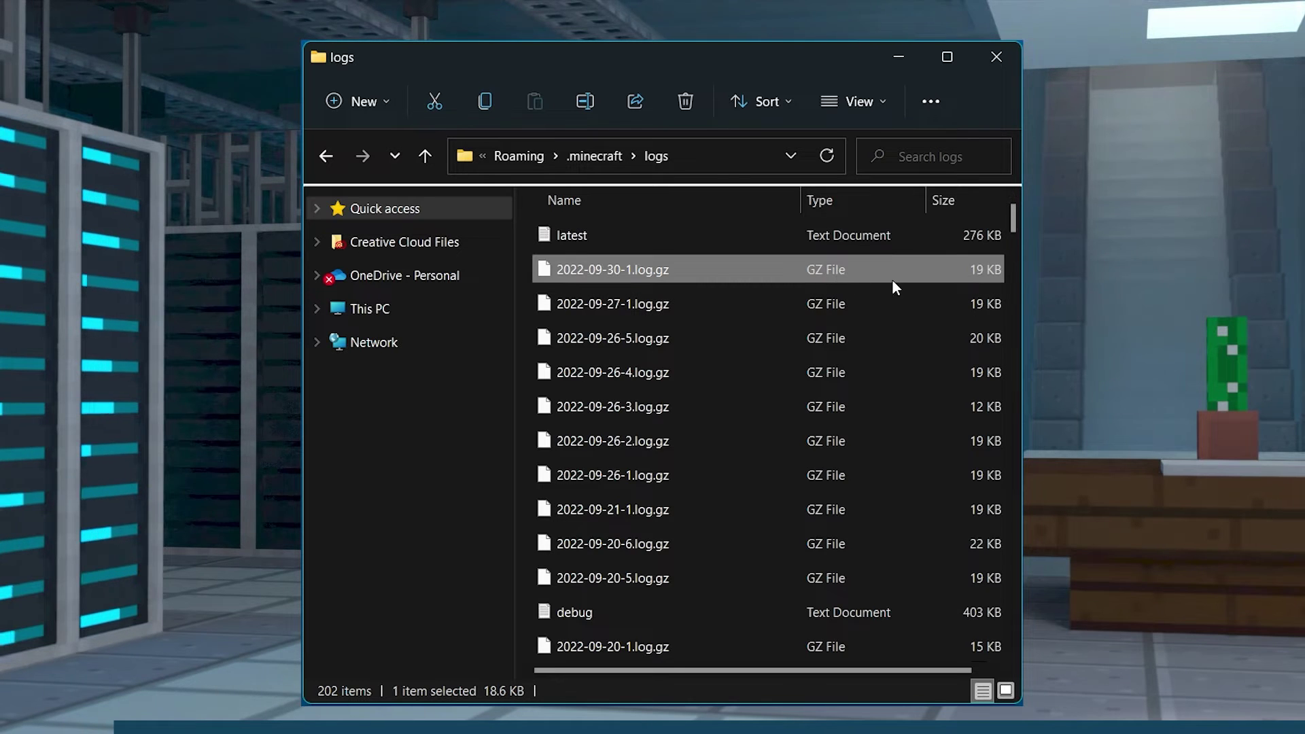
{"action": "left_click_drag", "start_coordinate": [898, 280], "coordinate": [614, 273]}
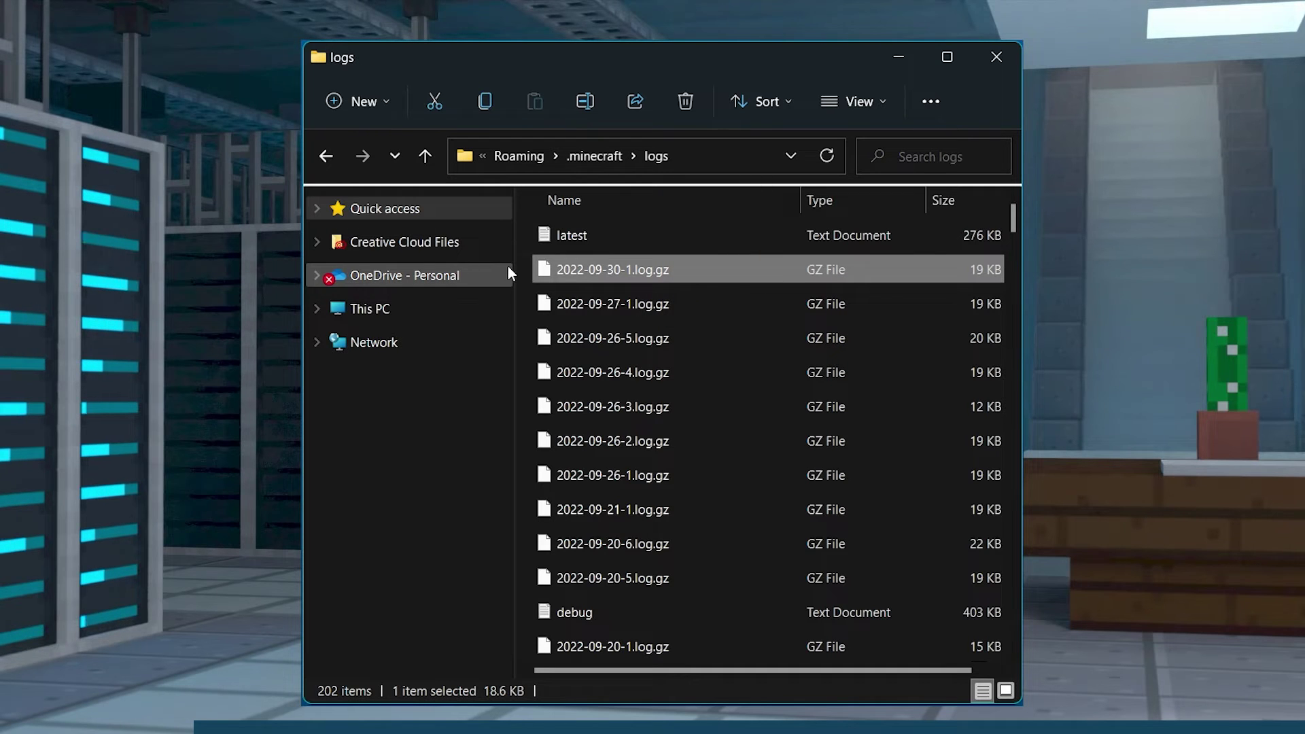
{"action": "left_click", "coordinate": [708, 238]}
{"action": "double_click", "coordinate": [708, 238]}
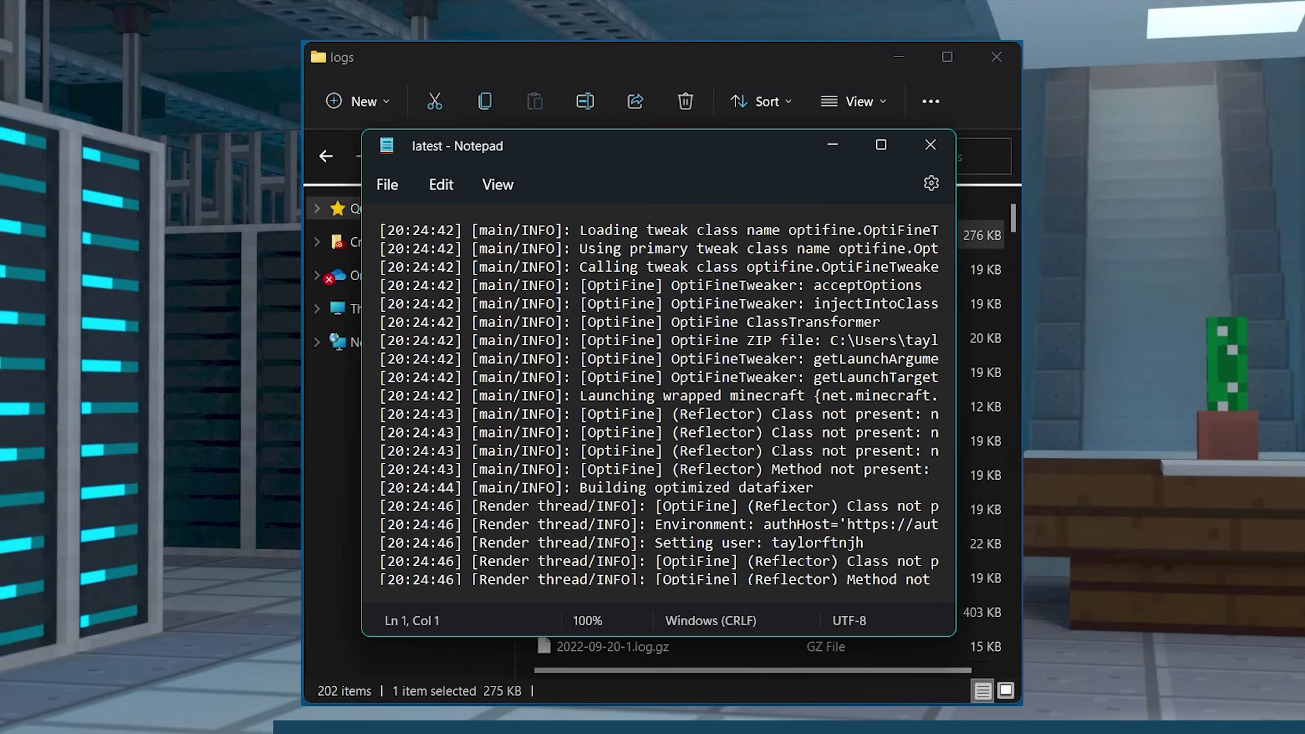
{"action": "scroll", "coordinate": [658, 405], "scroll_direction": "down", "scroll_amount": 1}
{"action": "key", "text": "alt+F4"}
{"action": "left_click_drag", "start_coordinate": [524, 263], "coordinate": [888, 569]}
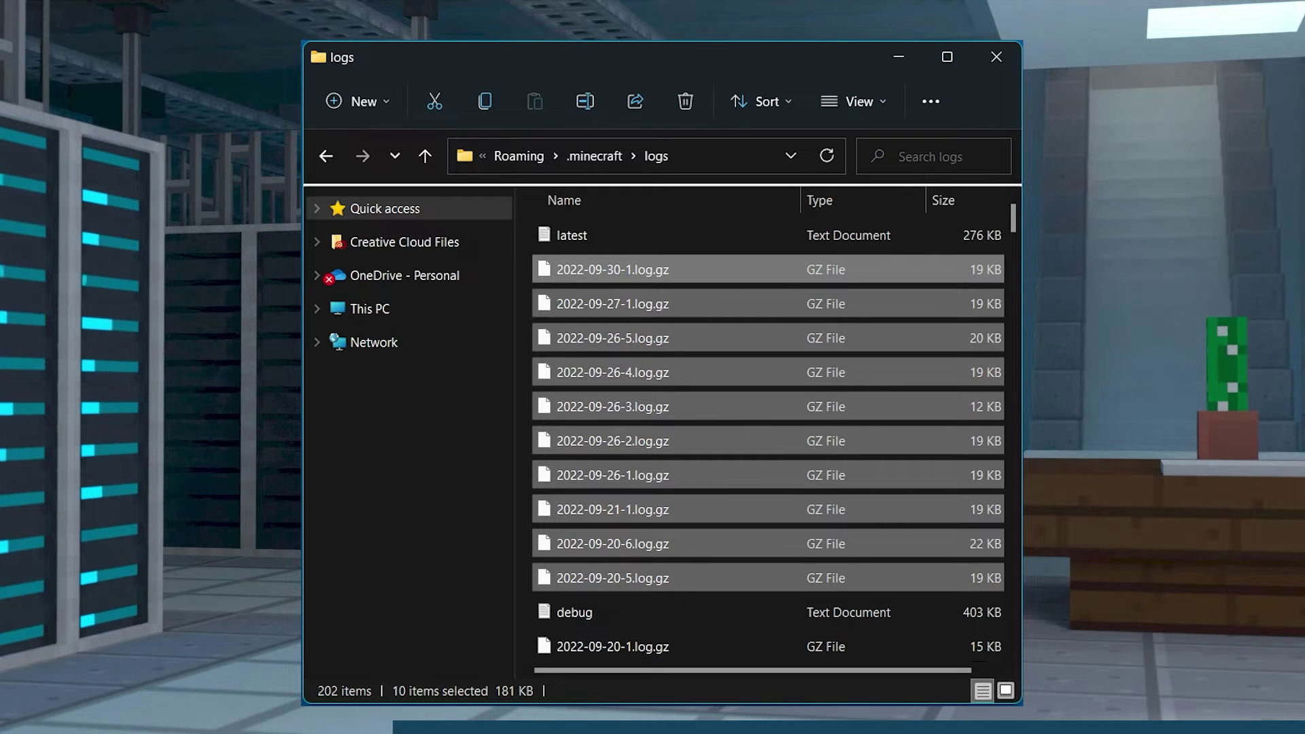
Run %appdata% from Win+R to reopen the AppData Roaming folder.
{"action": "key", "text": "super+r"}
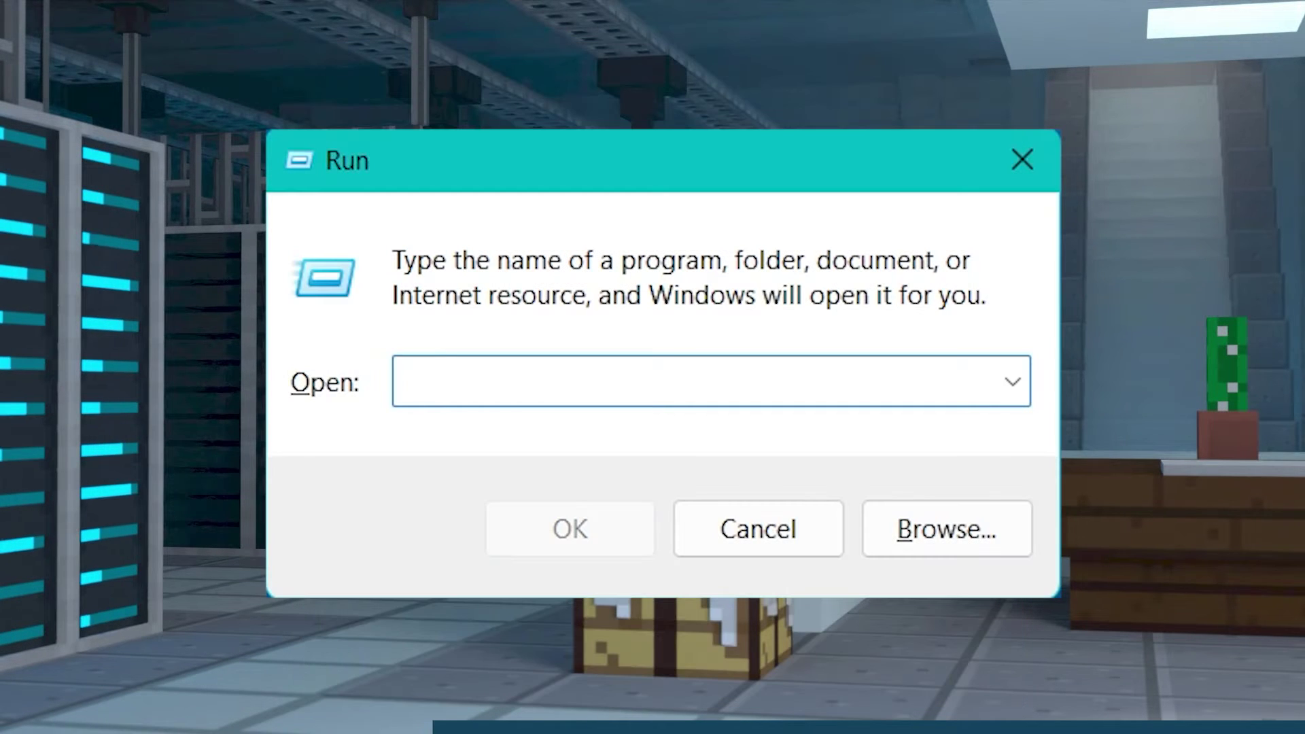
{"action": "type", "text": "%app"}
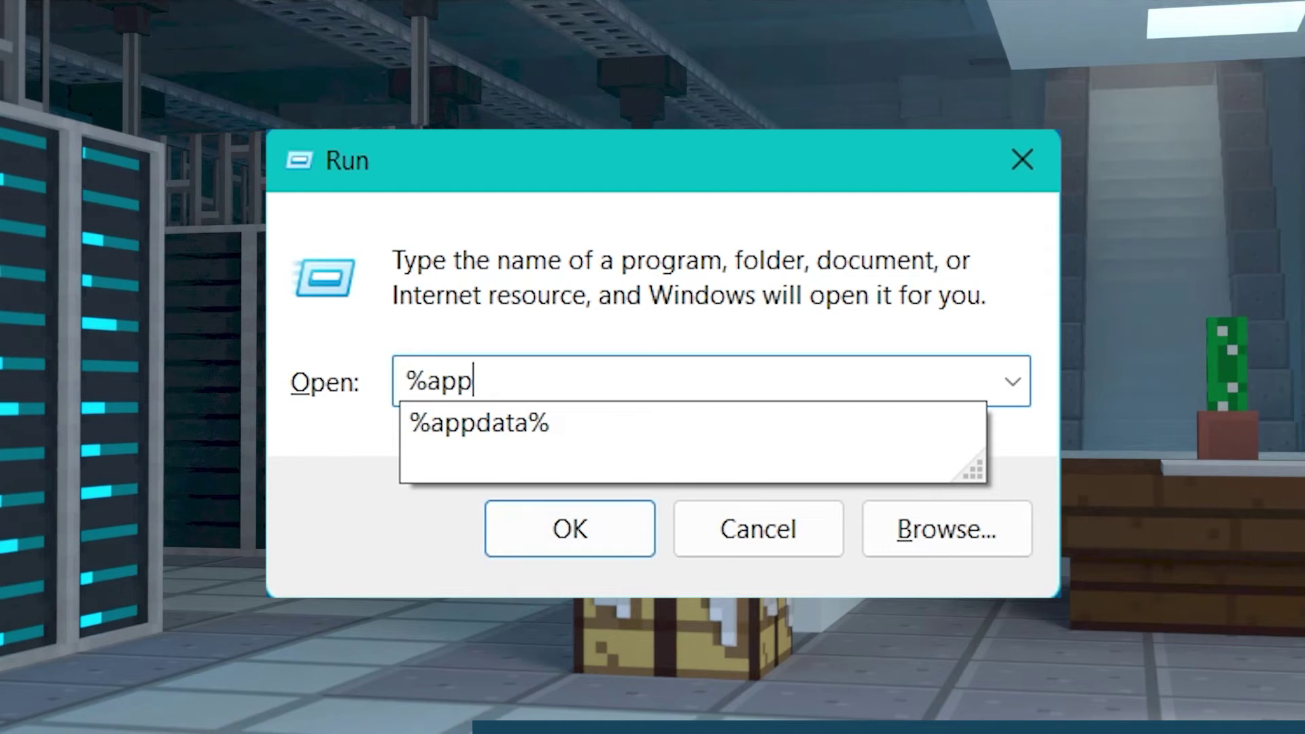
{"action": "type", "text": "data%"}
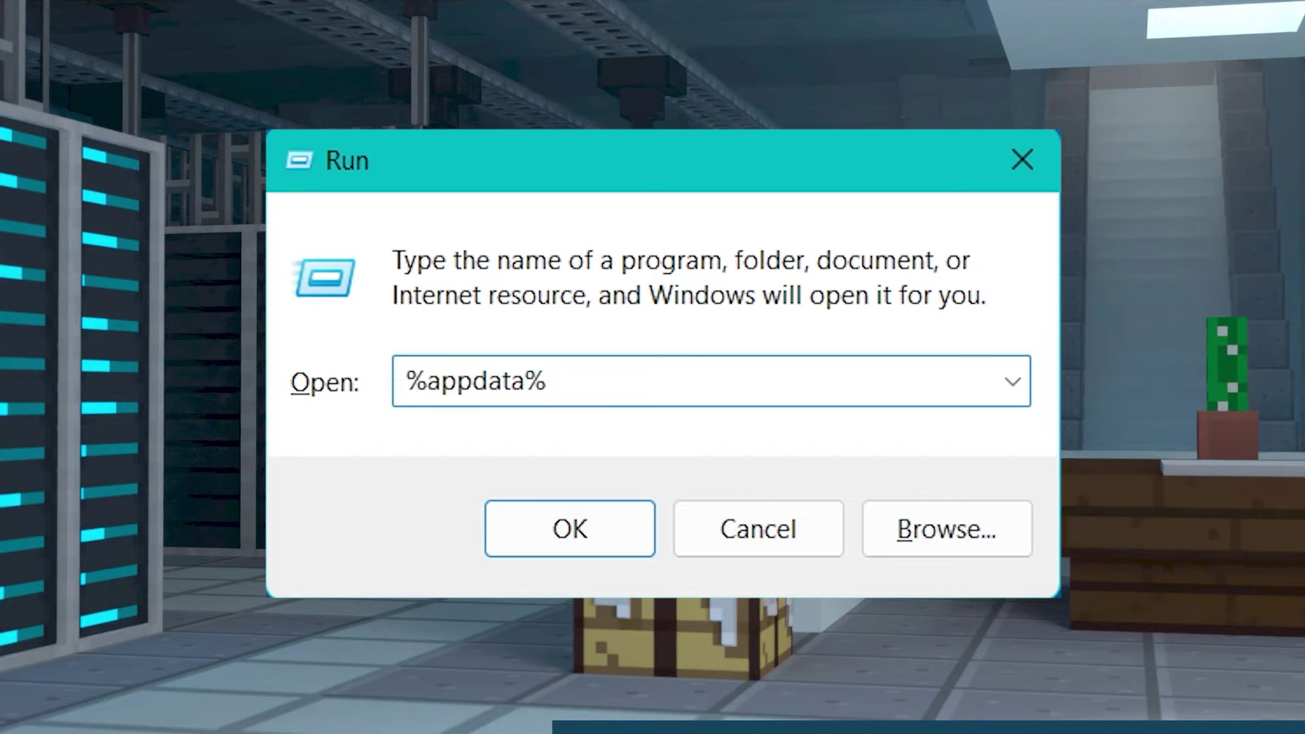
{"action": "left_click", "coordinate": [536, 527]}
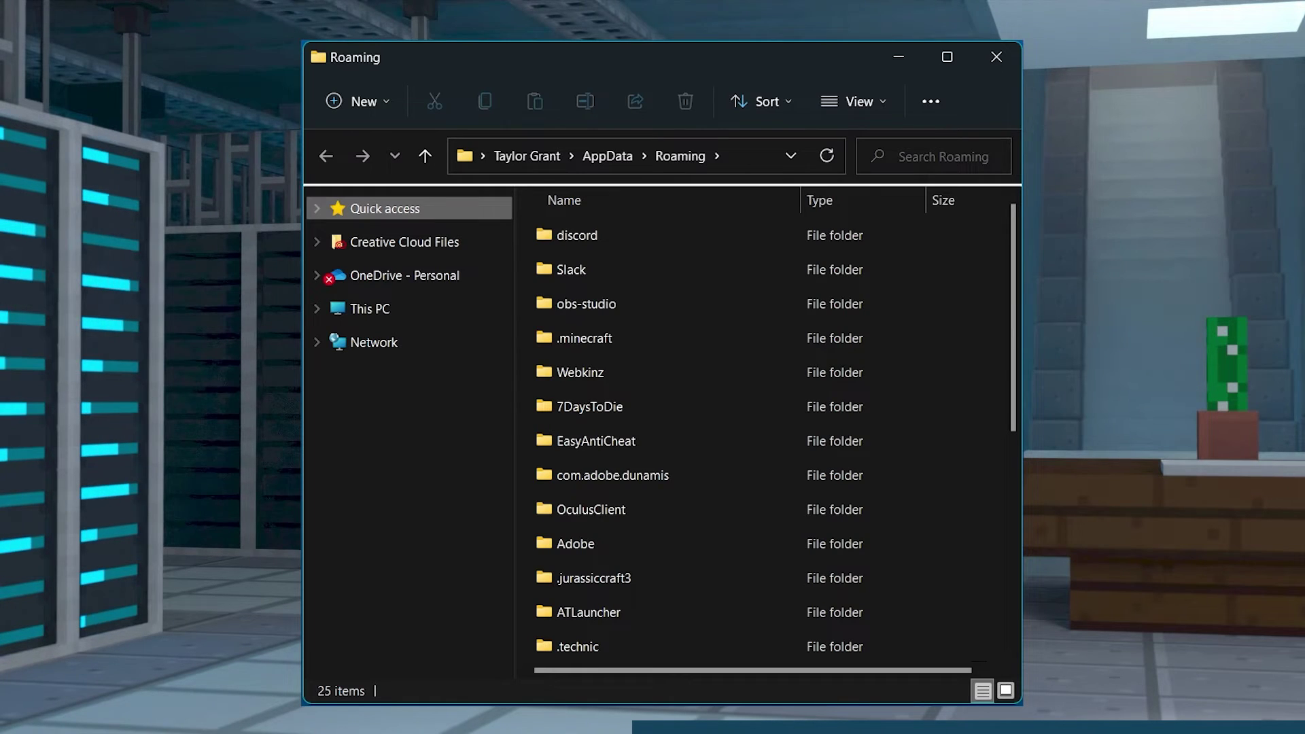
Open .minecraft and then its logs folder.
{"action": "double_click", "coordinate": [692, 342]}
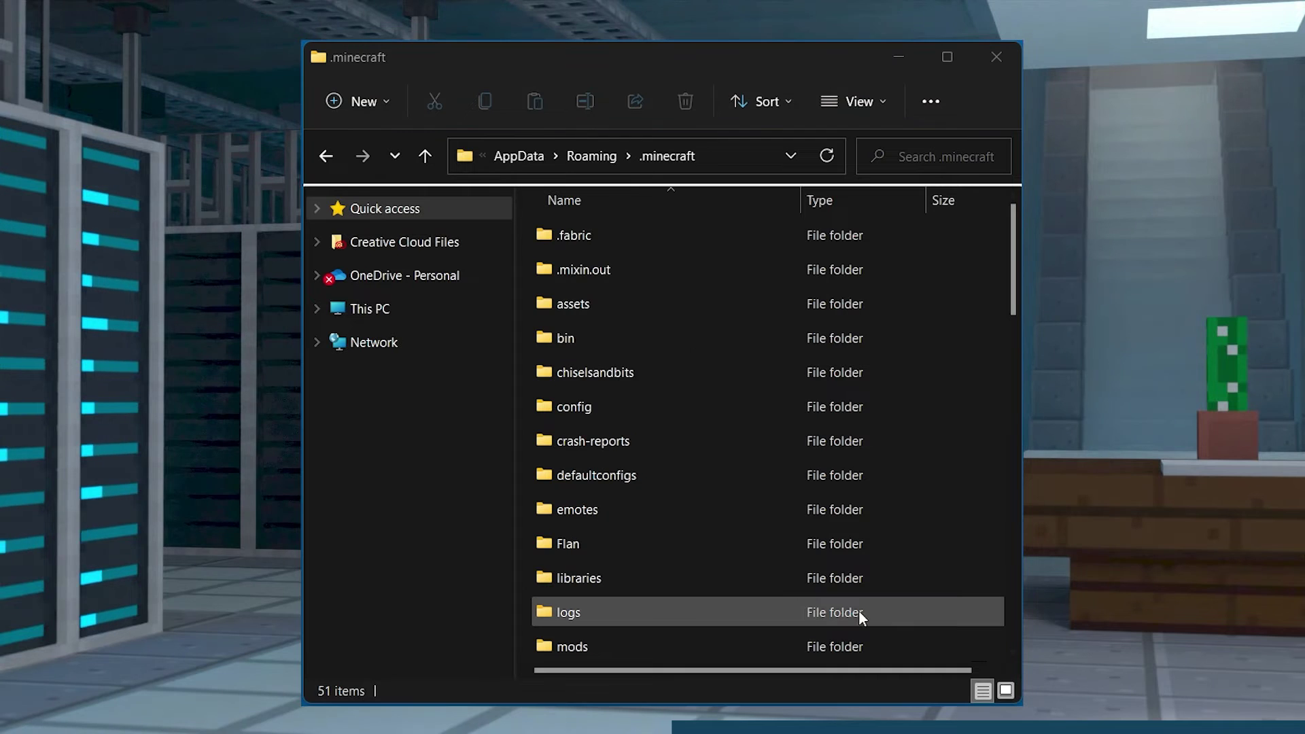
{"action": "double_click", "coordinate": [764, 606]}
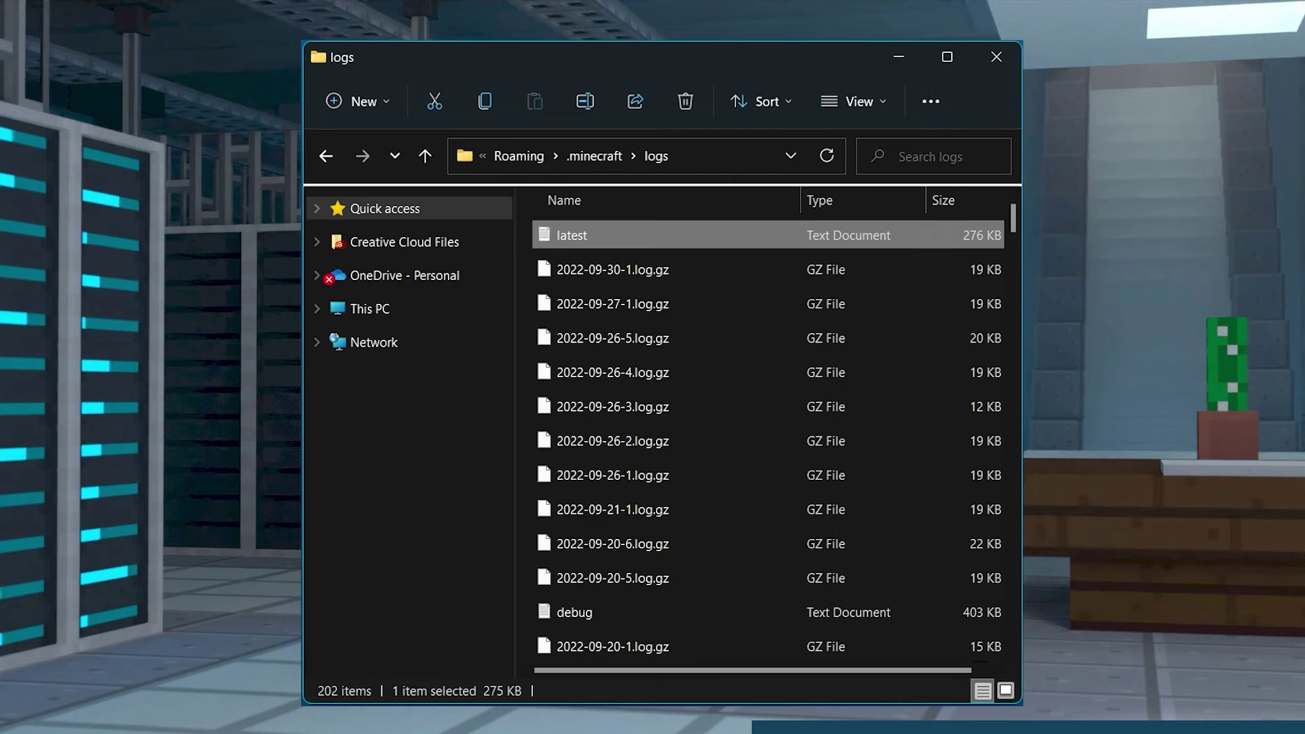
Open the local latest log in Notepad and scroll through its entries.
{"action": "double_click", "coordinate": [710, 242]}
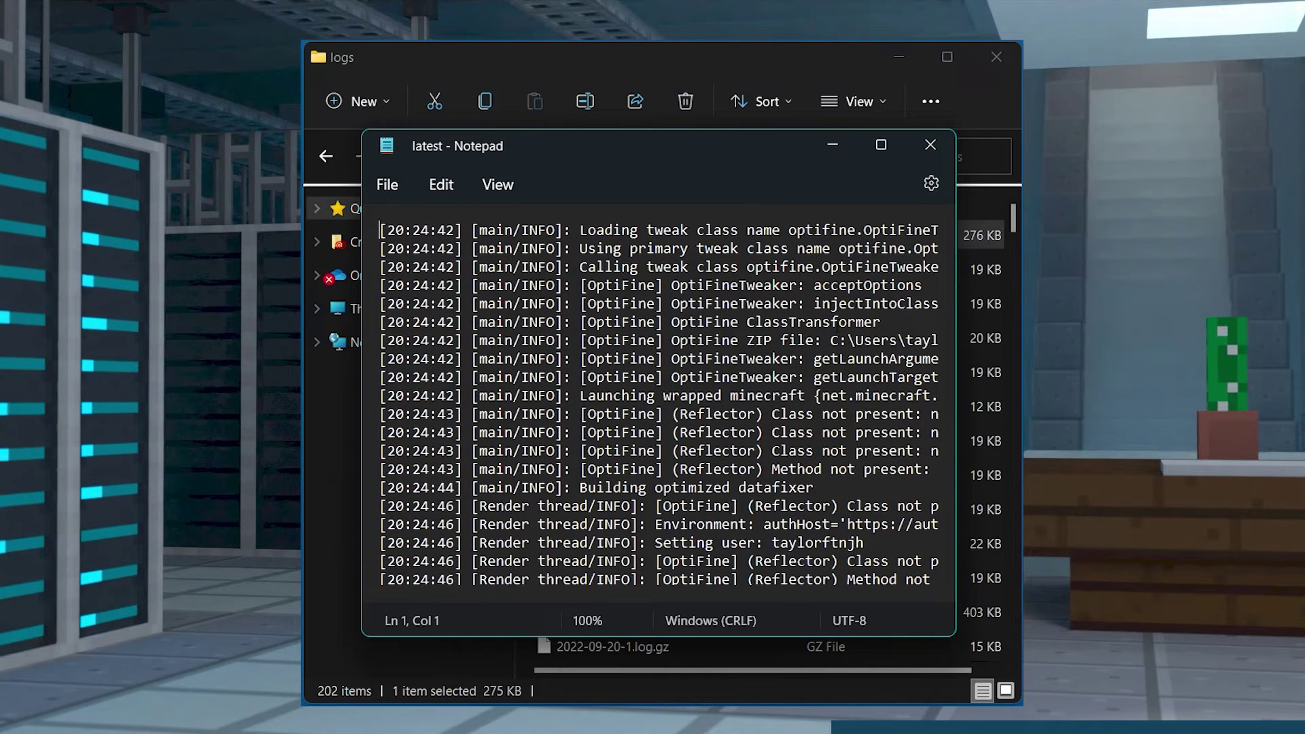
{"action": "scroll", "coordinate": [652, 394], "scroll_direction": "down", "scroll_amount": 4}
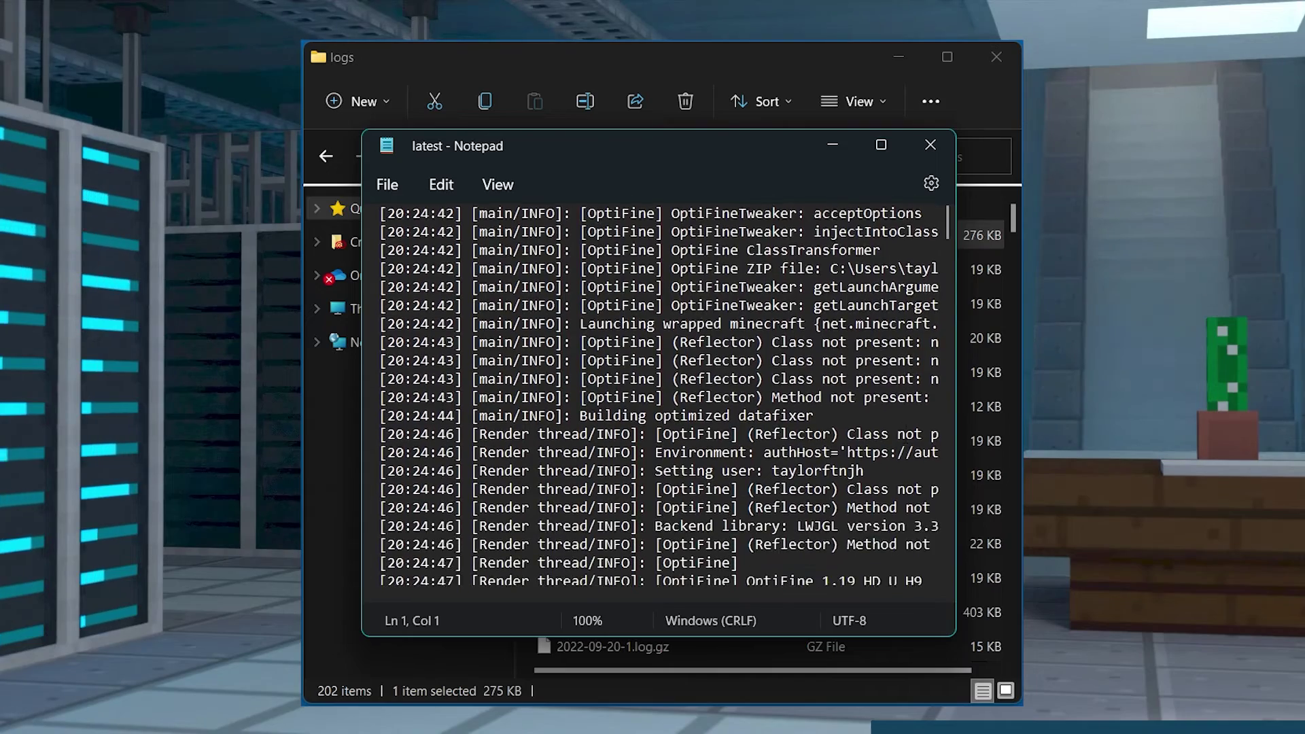
{"action": "scroll", "coordinate": [652, 395], "scroll_direction": "down", "scroll_amount": 3}
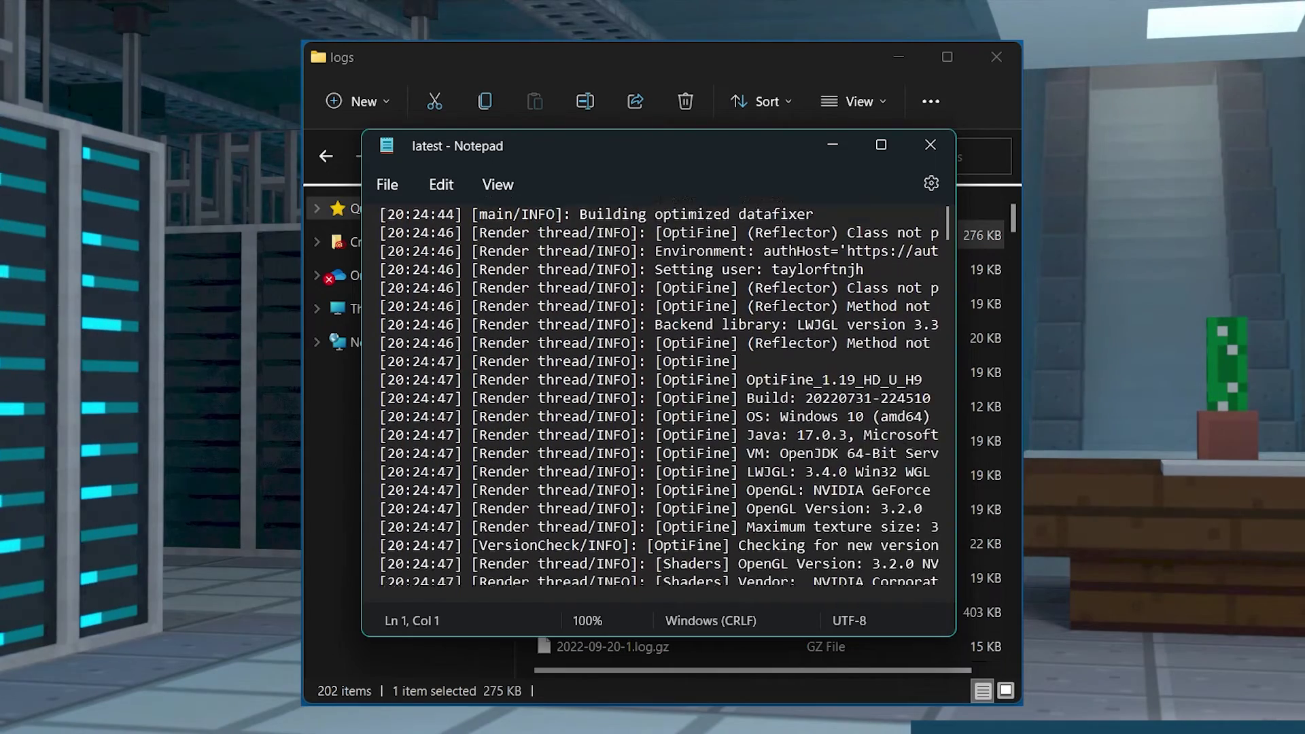
{"action": "scroll", "coordinate": [653, 394], "scroll_direction": "down", "scroll_amount": 3}
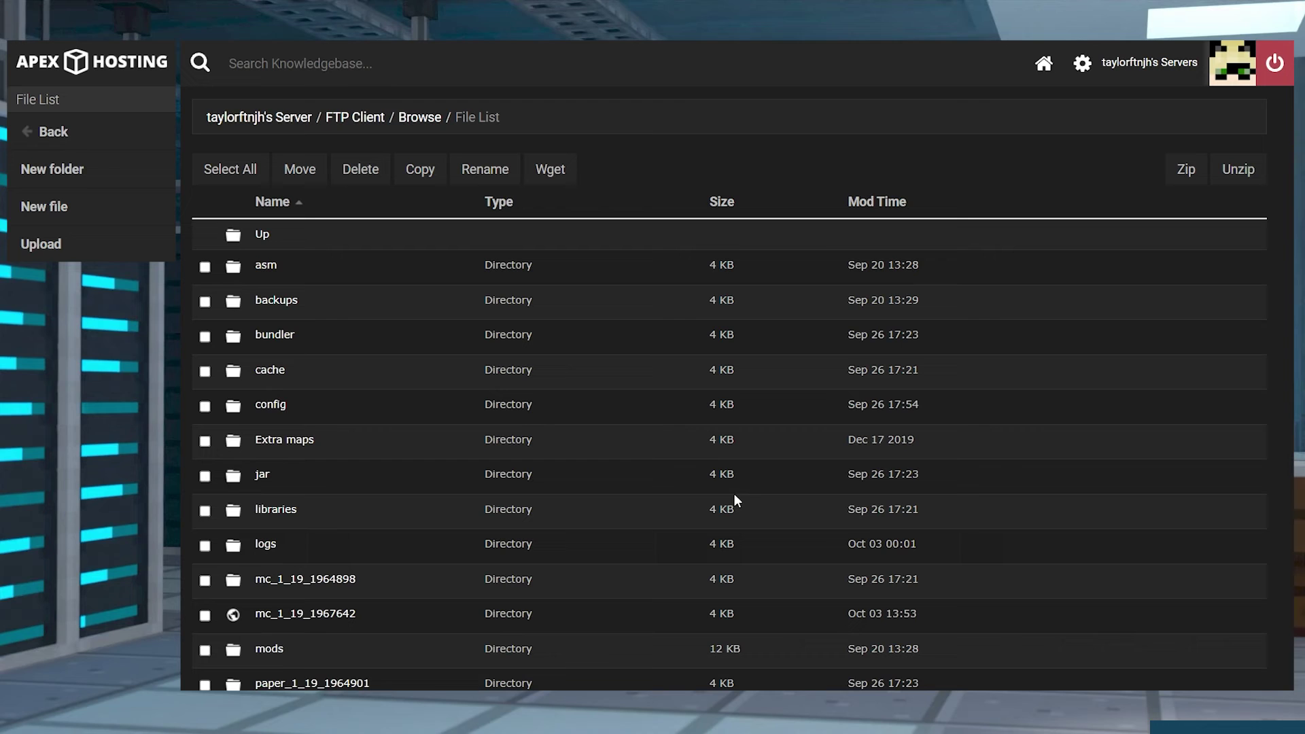
Open the server's logs folder and view latest.log in the panel's web editor.
{"action": "left_click", "coordinate": [265, 543]}
{"action": "scroll", "coordinate": [748, 578], "scroll_direction": "down", "scroll_amount": 3}
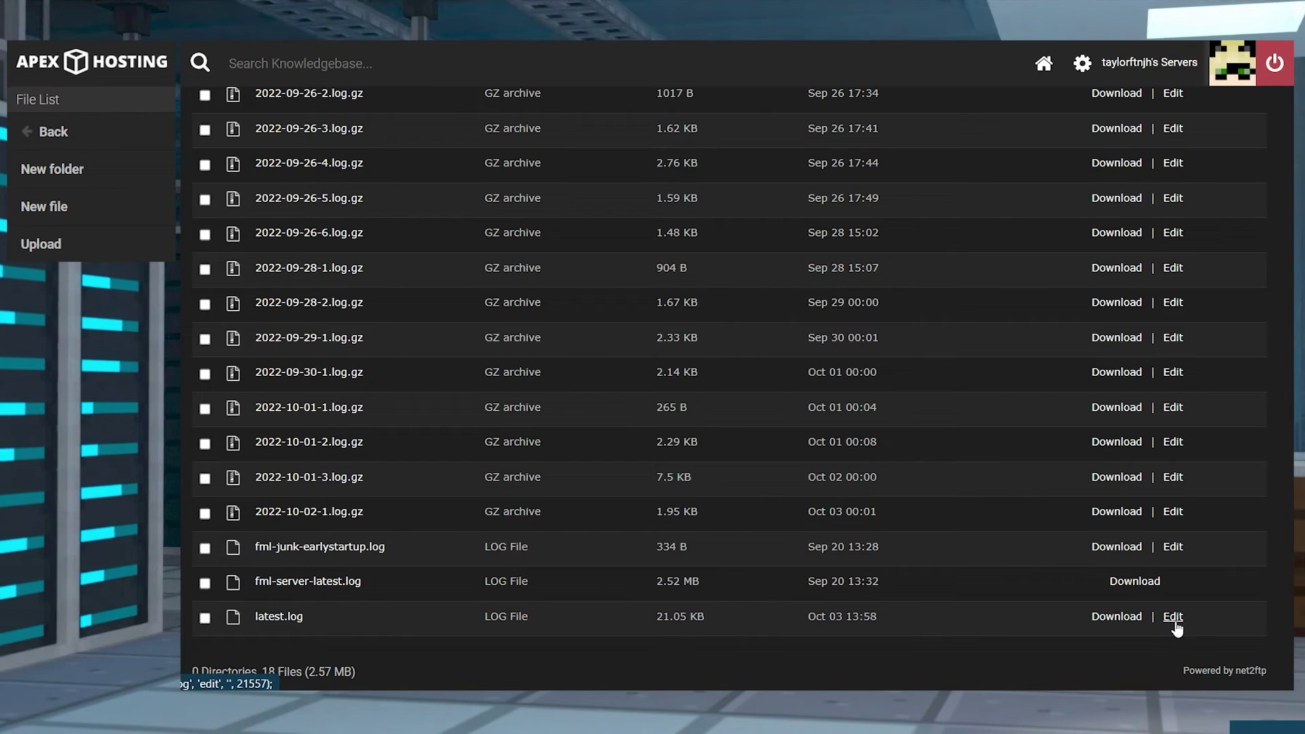
{"action": "left_click", "coordinate": [1173, 619]}
{"action": "scroll", "coordinate": [817, 363], "scroll_direction": "down", "scroll_amount": 2}
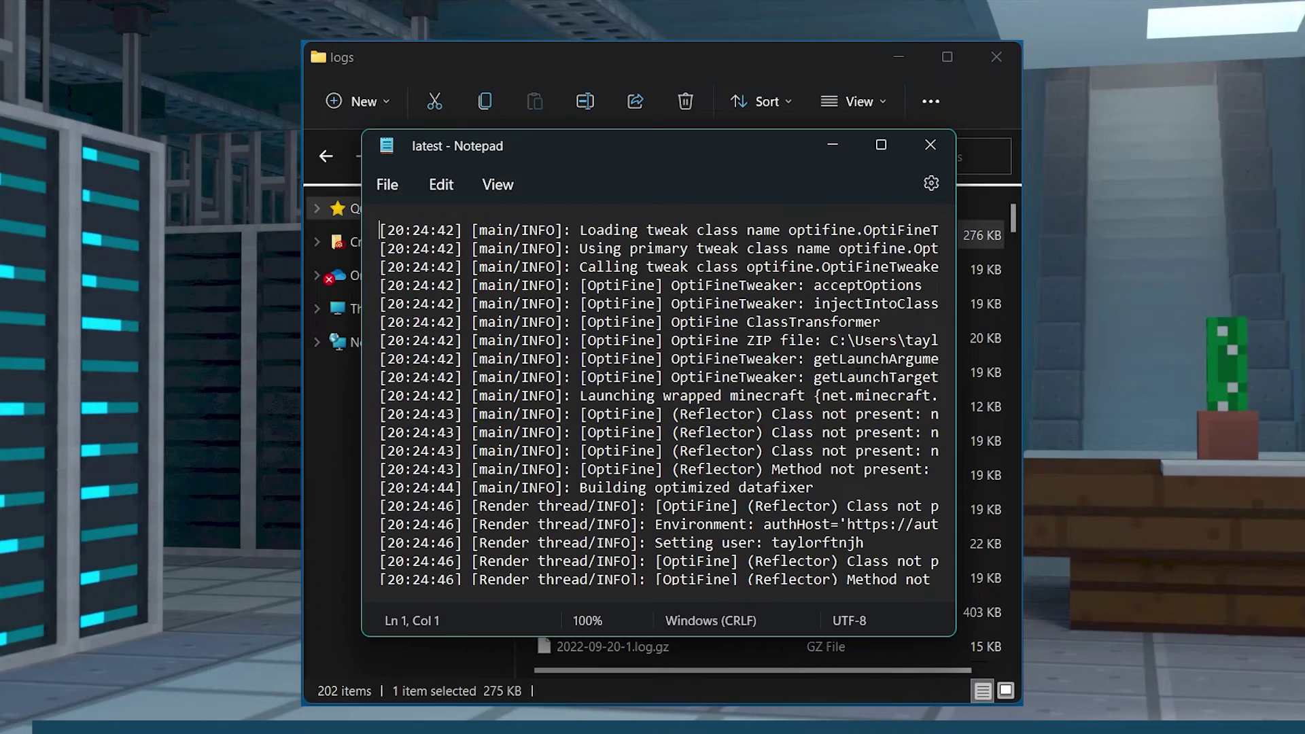
{"action": "scroll", "coordinate": [905, 435], "scroll_direction": "down", "scroll_amount": 4}
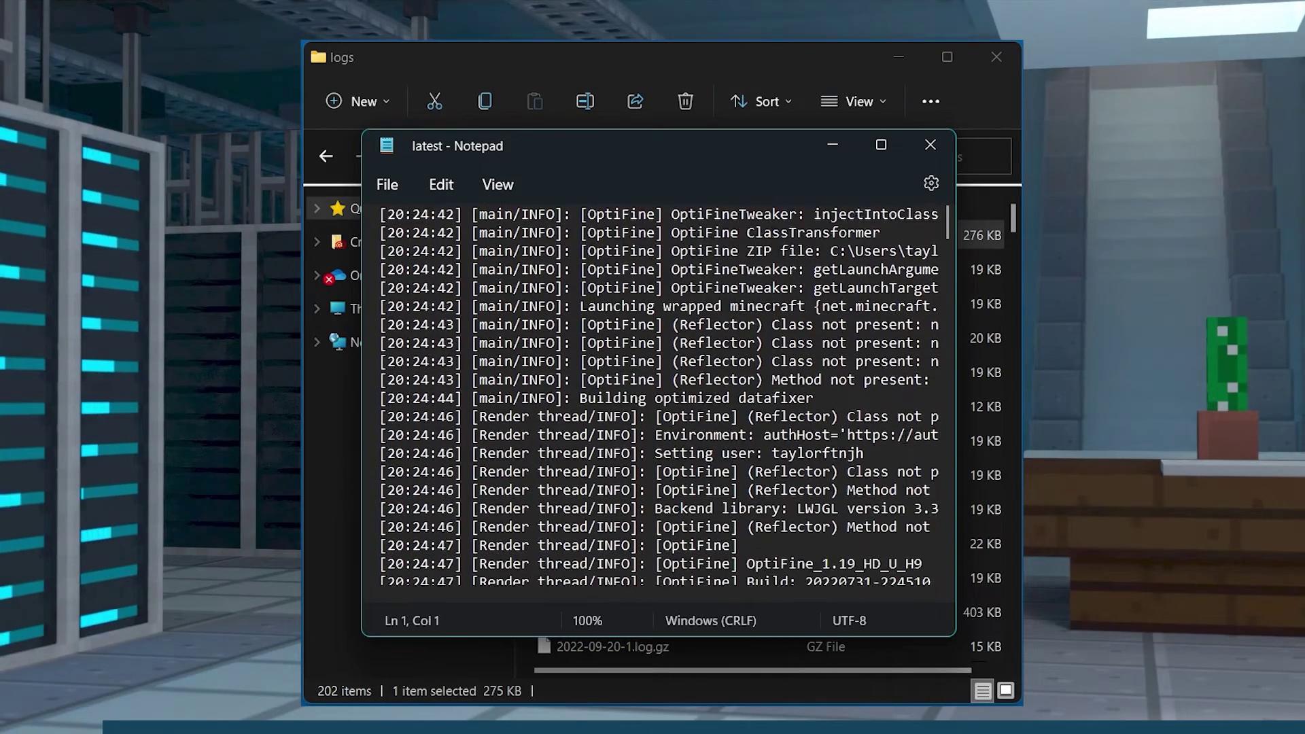
{"action": "scroll", "coordinate": [905, 436], "scroll_direction": "down", "scroll_amount": 3}
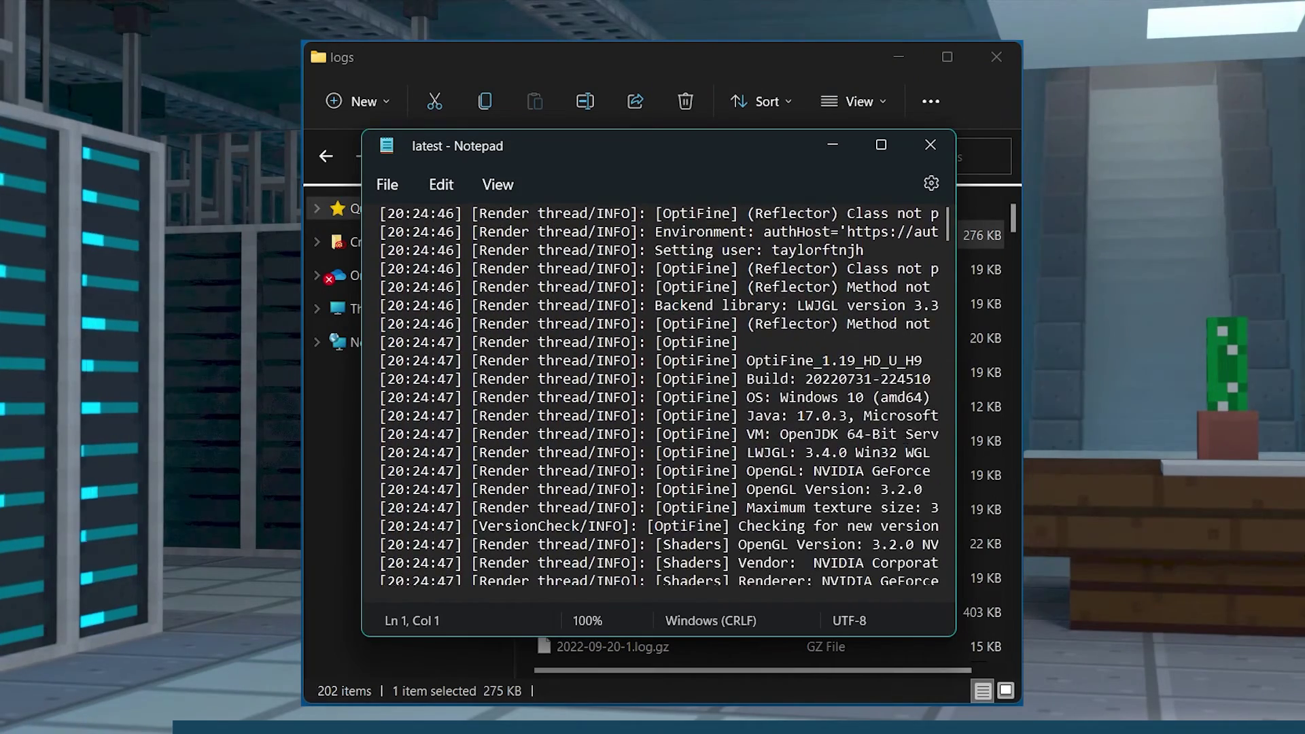
{"action": "scroll", "coordinate": [905, 436], "scroll_direction": "down", "scroll_amount": 2}
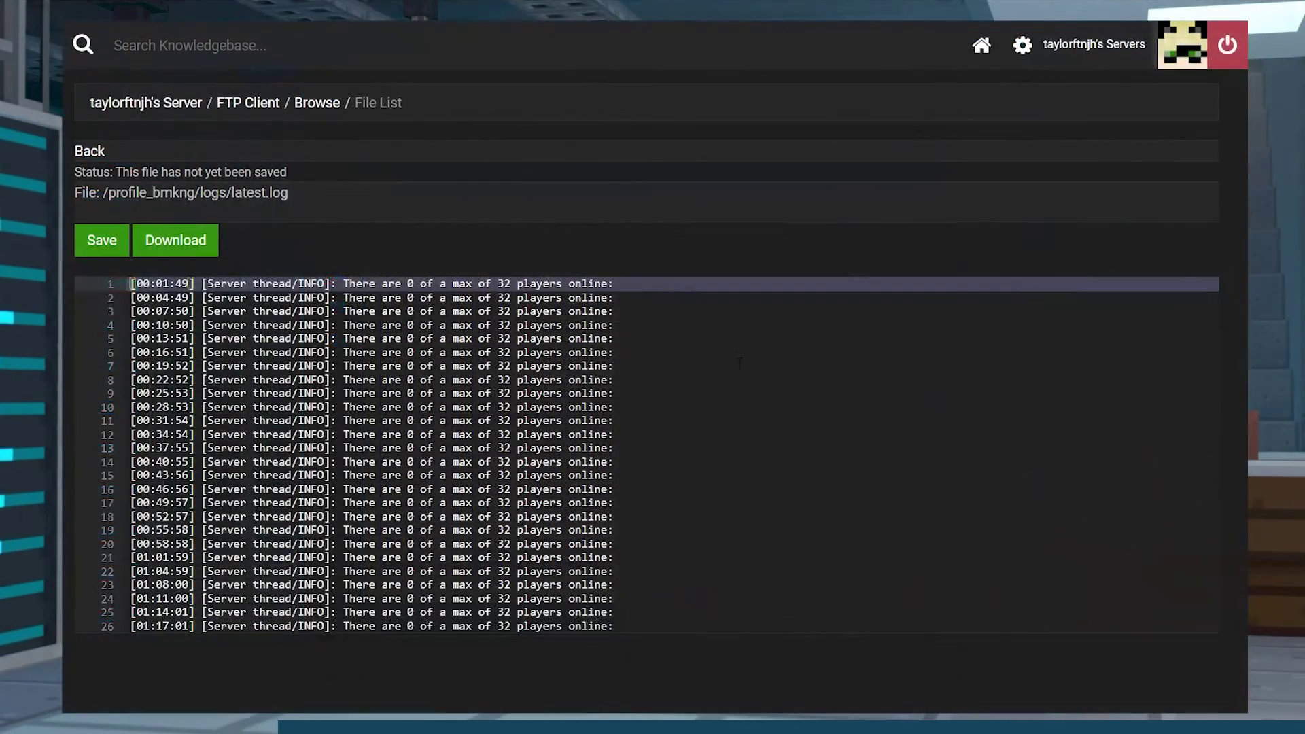
Scroll through the server's latest.log, then return to the logs folder in the File List.
{"action": "scroll", "coordinate": [739, 364], "scroll_direction": "down", "scroll_amount": 20}
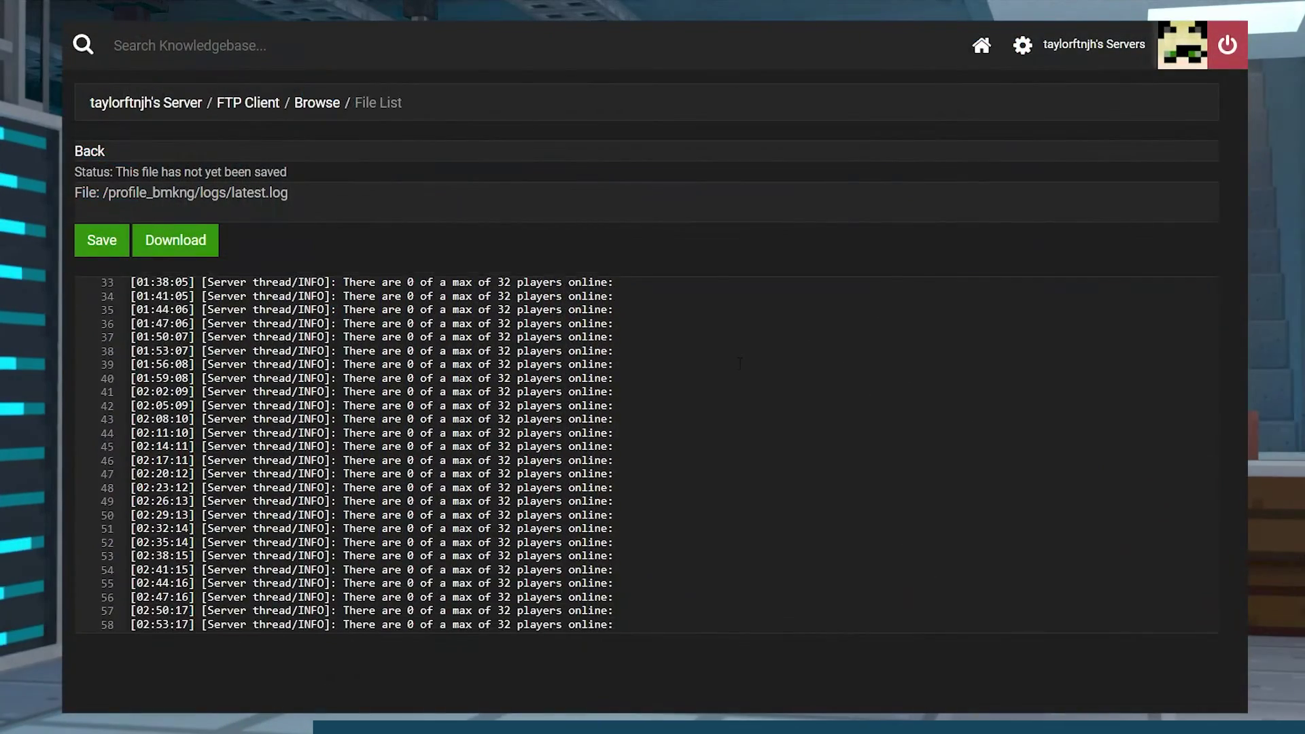
{"action": "scroll", "coordinate": [739, 364], "scroll_direction": "down", "scroll_amount": 15}
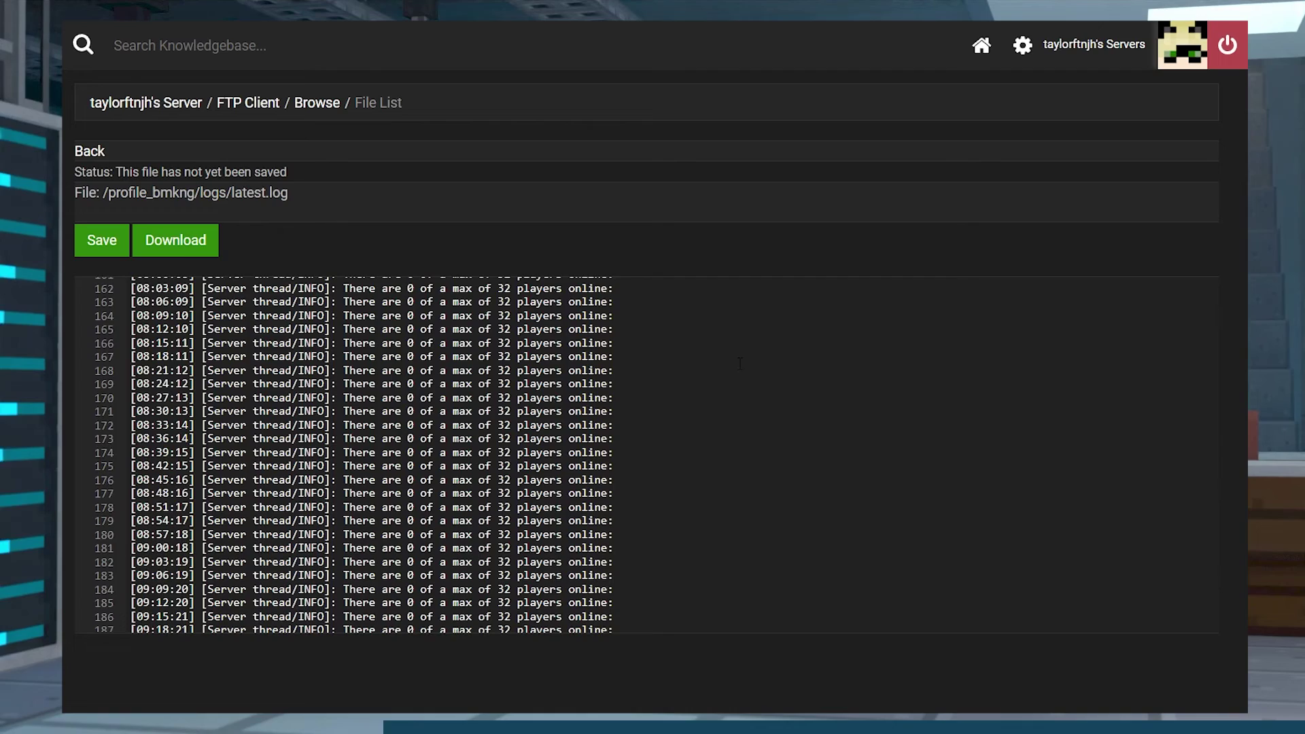
{"action": "scroll", "coordinate": [740, 364], "scroll_direction": "up", "scroll_amount": 4}
{"action": "scroll", "coordinate": [740, 364], "scroll_direction": "down", "scroll_amount": 20}
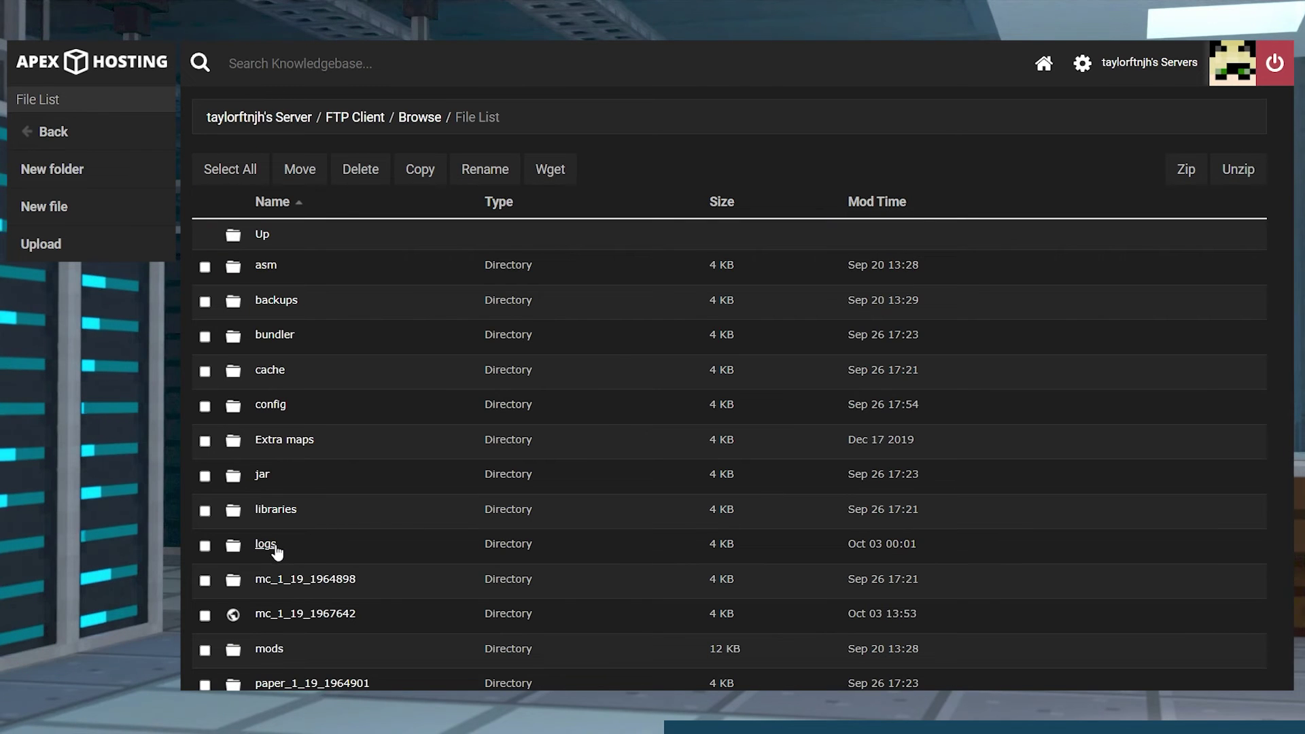
{"action": "left_click", "coordinate": [265, 544]}
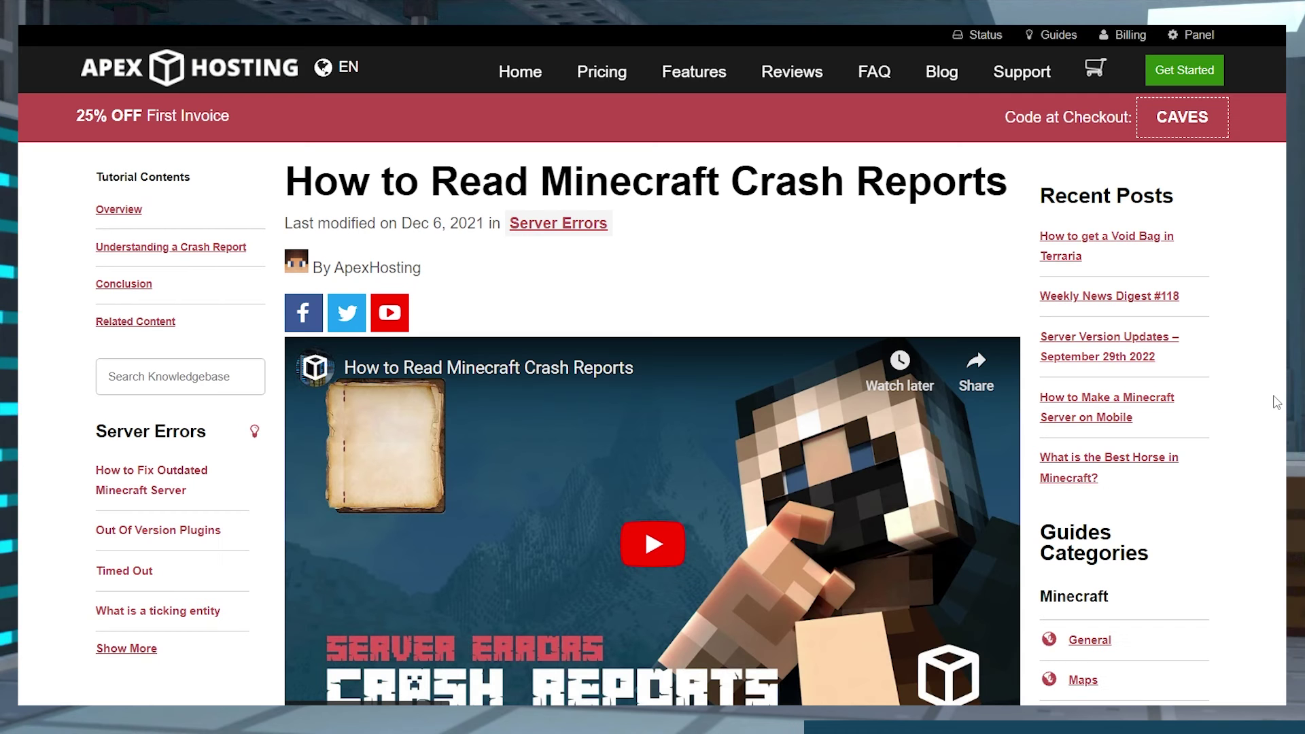
{"action": "scroll", "coordinate": [1276, 402], "scroll_direction": "down", "scroll_amount": 5}
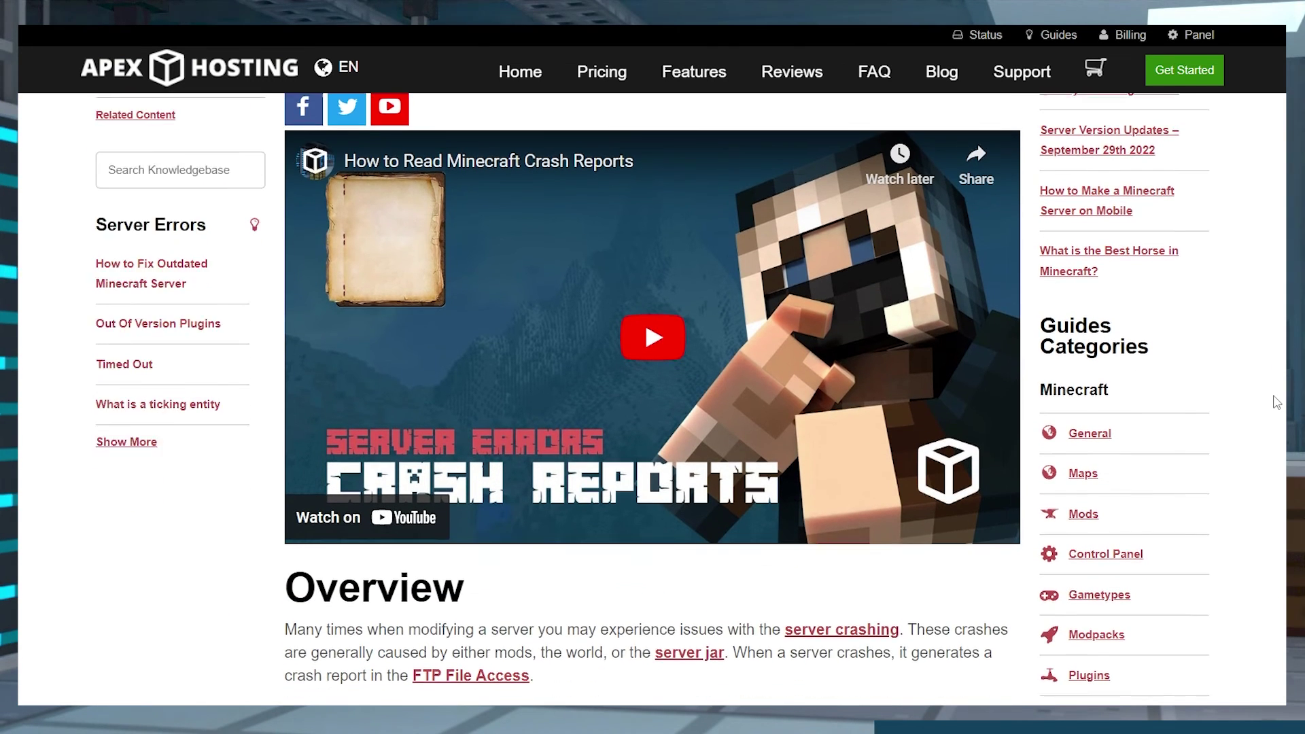
{"action": "scroll", "coordinate": [1276, 401], "scroll_direction": "down", "scroll_amount": 5}
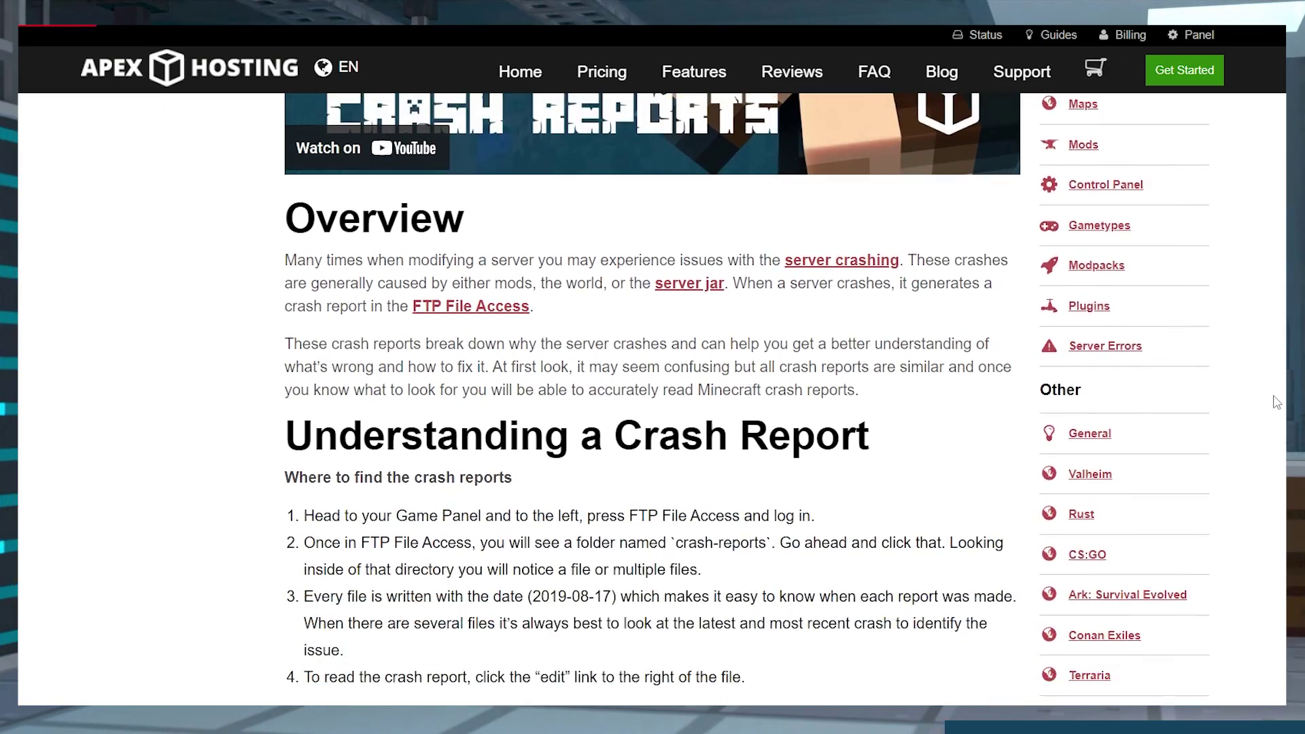
{"action": "scroll", "coordinate": [1276, 402], "scroll_direction": "down", "scroll_amount": 4}
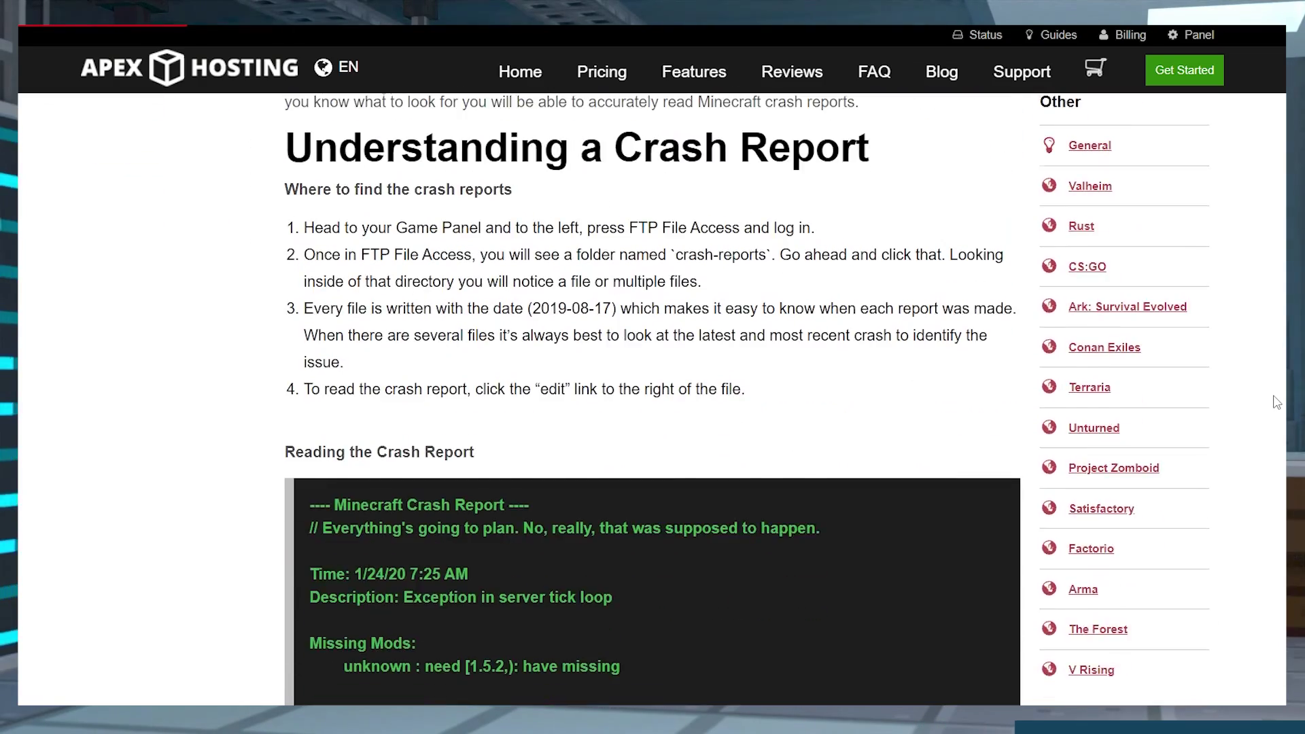
{"action": "scroll", "coordinate": [1275, 402], "scroll_direction": "down", "scroll_amount": 2}
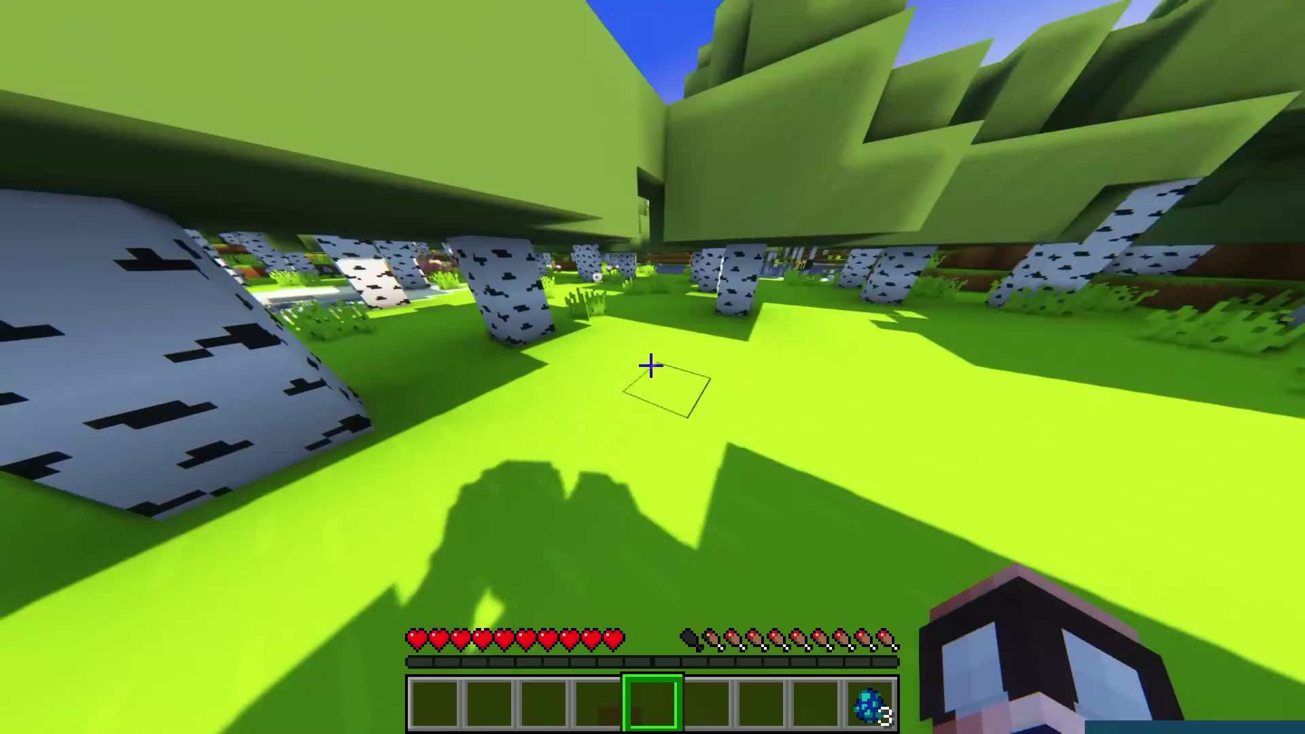